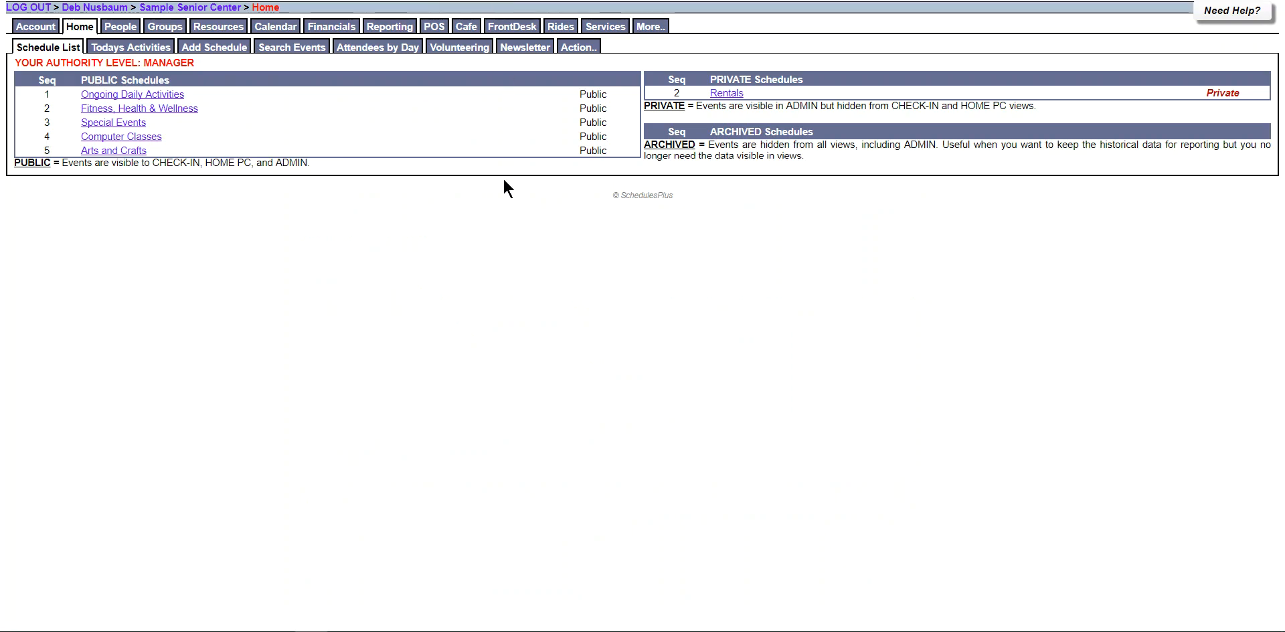
Open the Services Setup page to show the Service Categories list.
{"action": "left_click", "coordinate": [609, 25]}
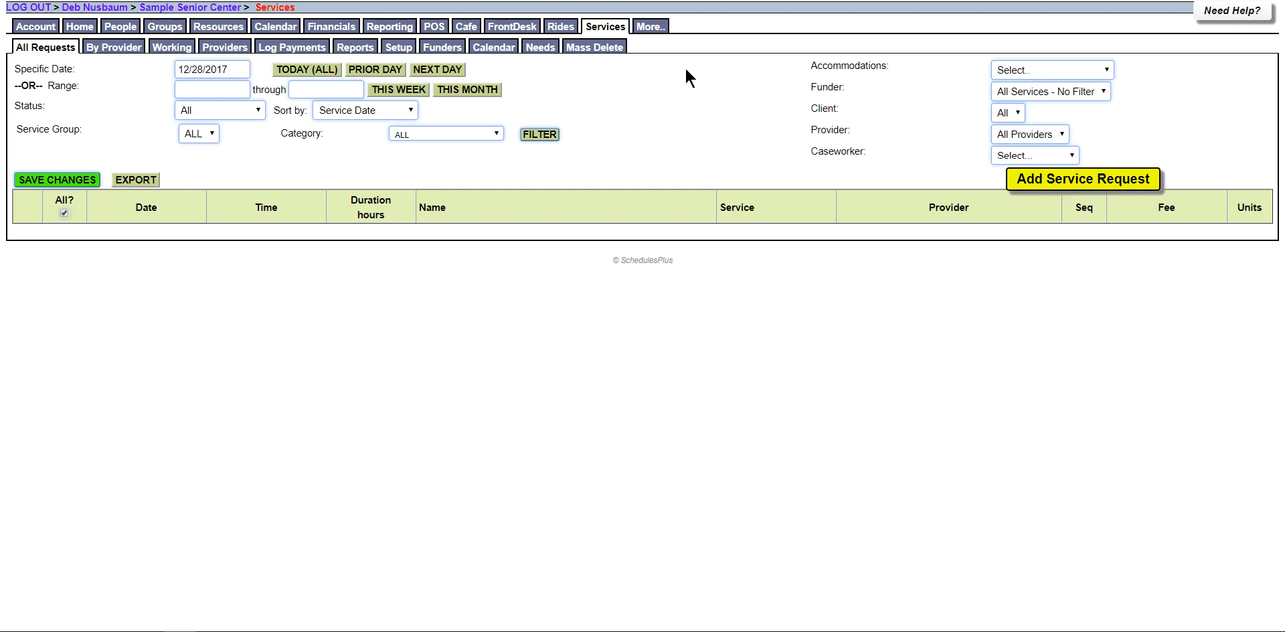
{"action": "left_click", "coordinate": [402, 47]}
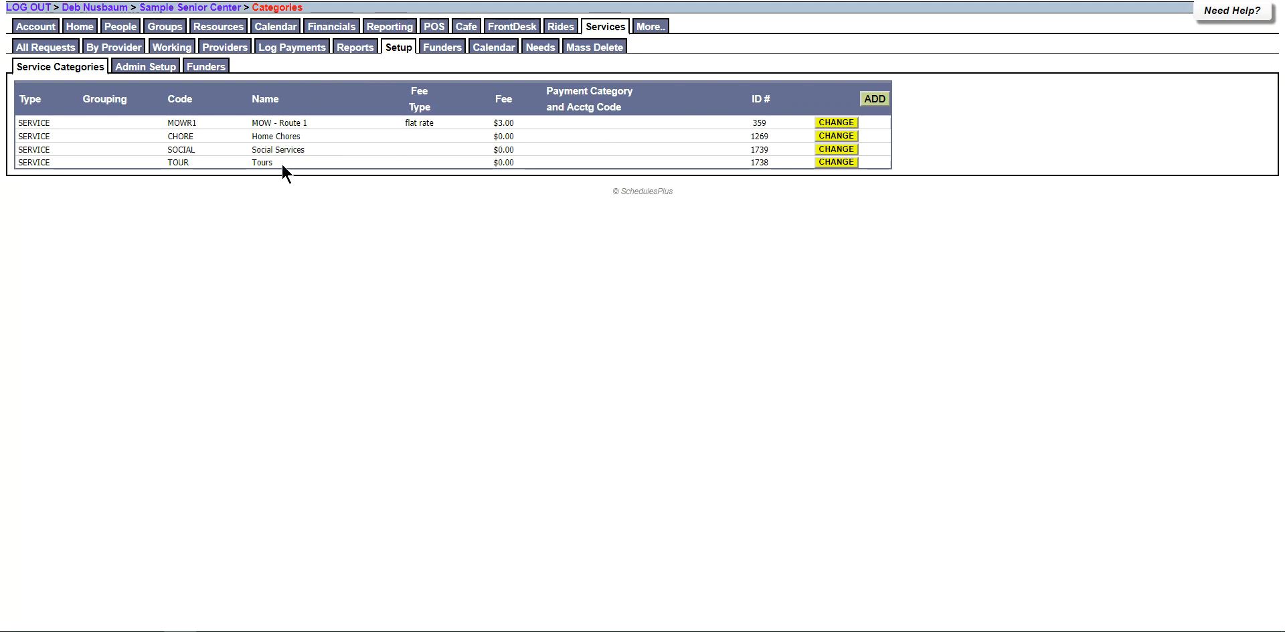
Add category MOWR2 'MOW - Route 2' with a flat 3.00 fee and payment category 887700.
{"action": "left_click", "coordinate": [876, 99]}
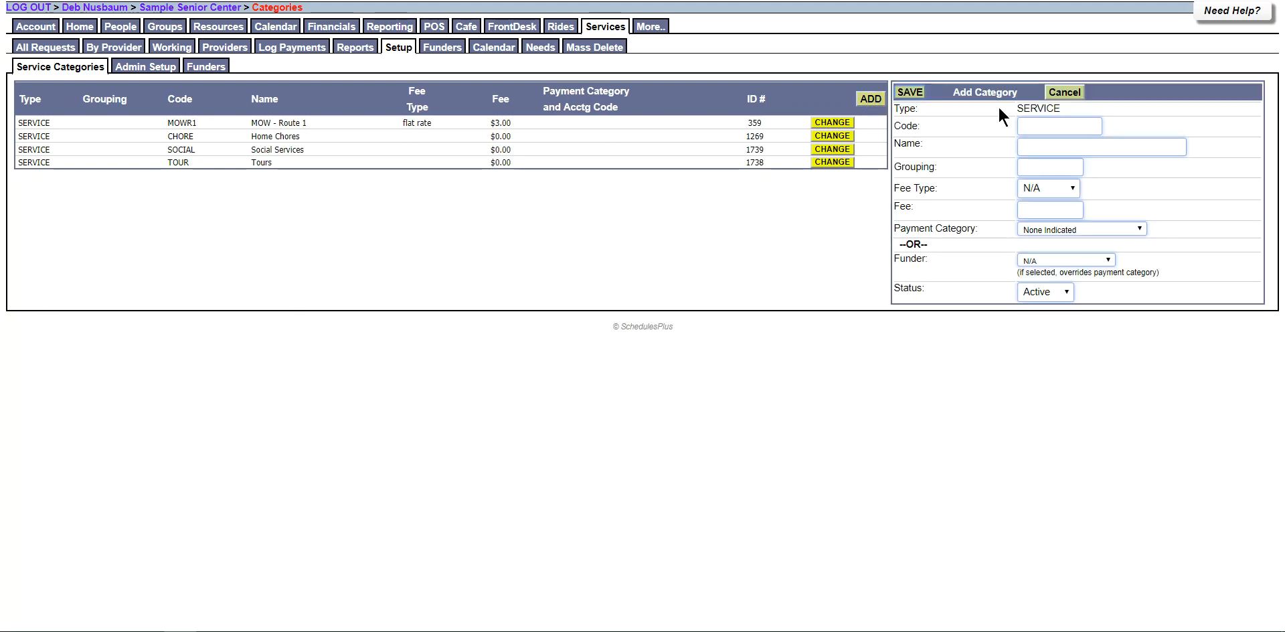
{"action": "left_click", "coordinate": [1033, 124]}
{"action": "type", "text": "MOW"}
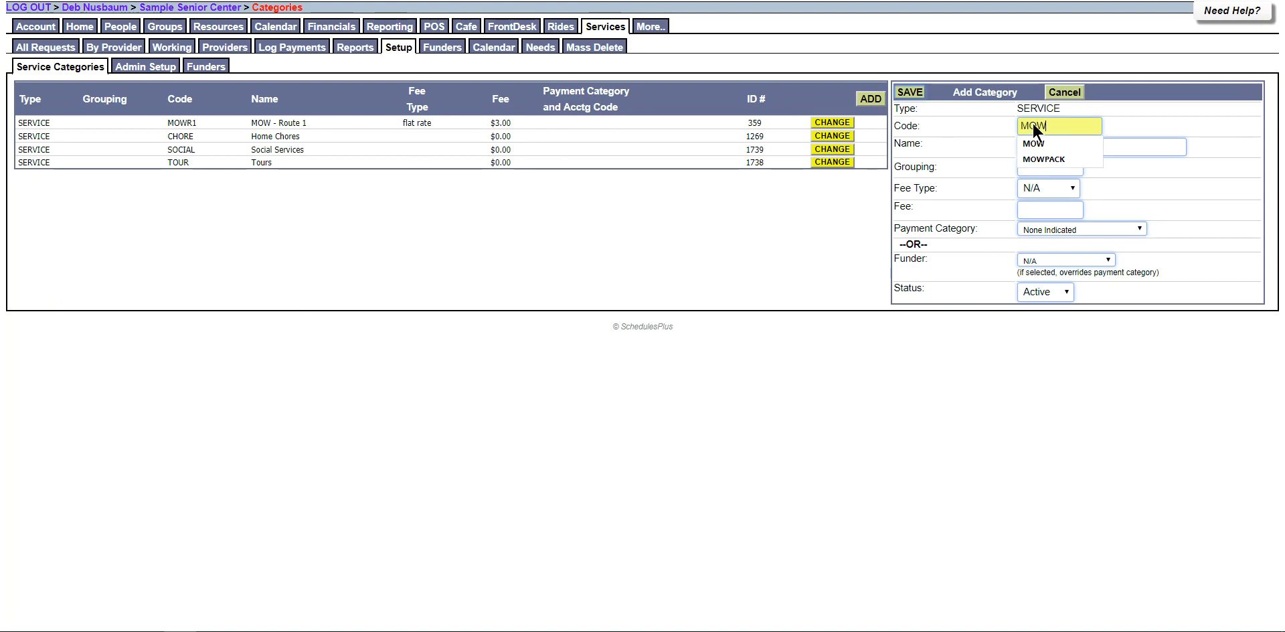
{"action": "type", "text": "R2"}
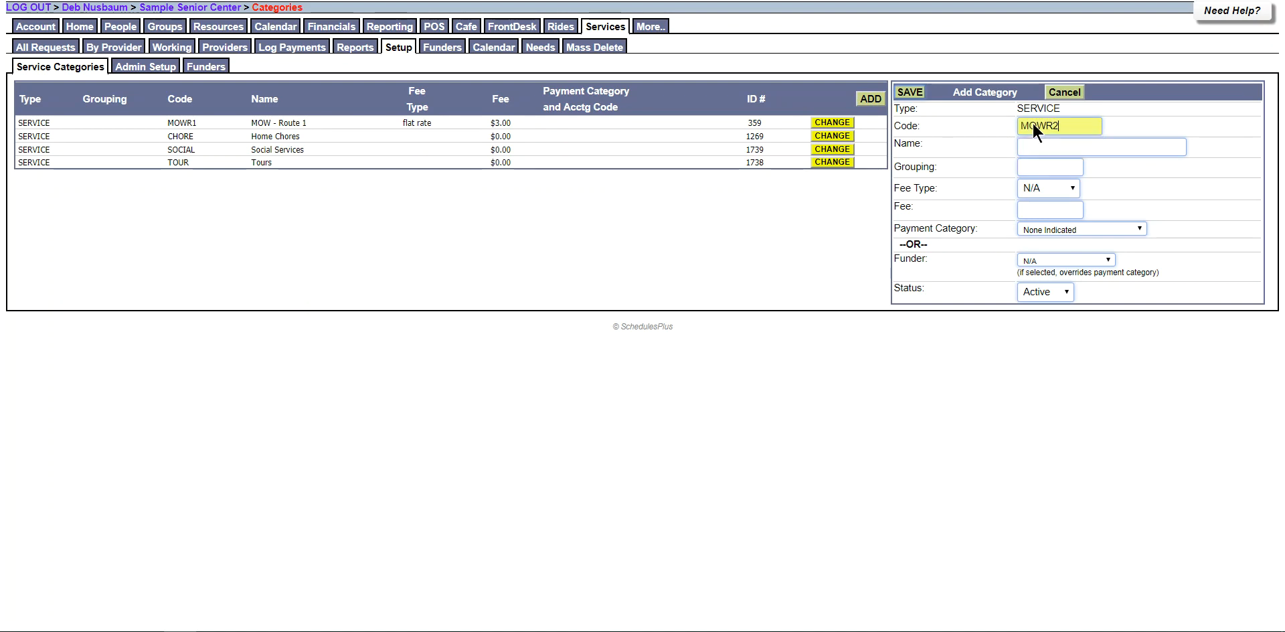
{"action": "key", "text": "Tab"}
{"action": "type", "text": "MOW - Route 2"}
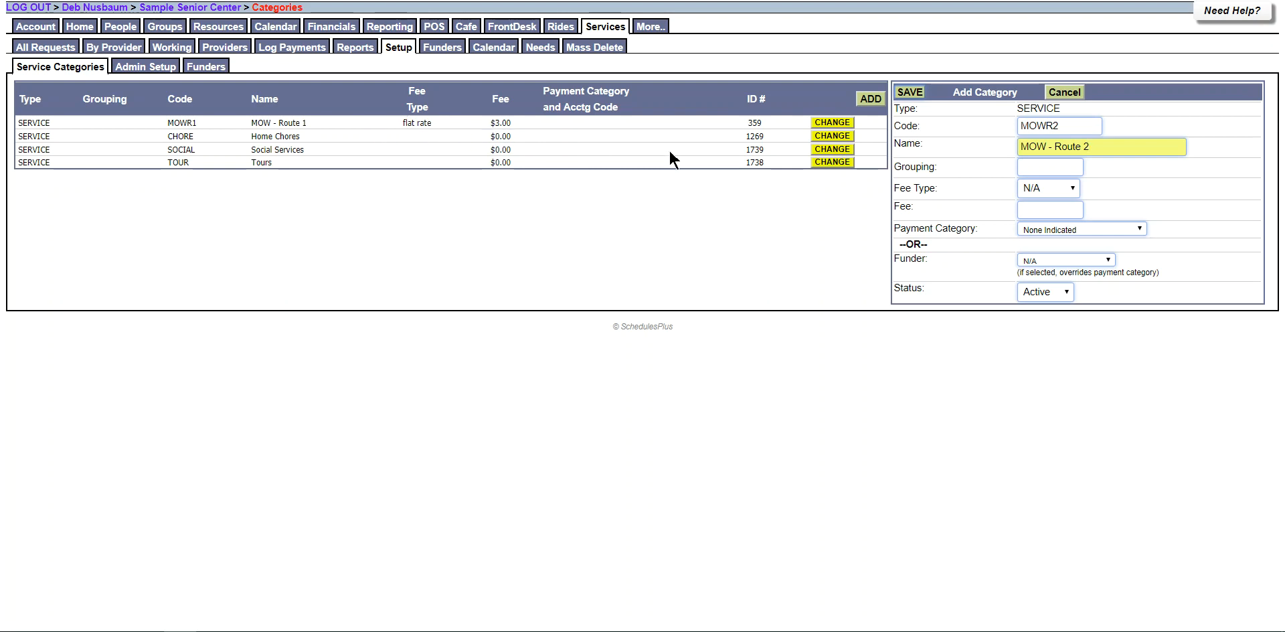
{"action": "left_click", "coordinate": [1071, 188]}
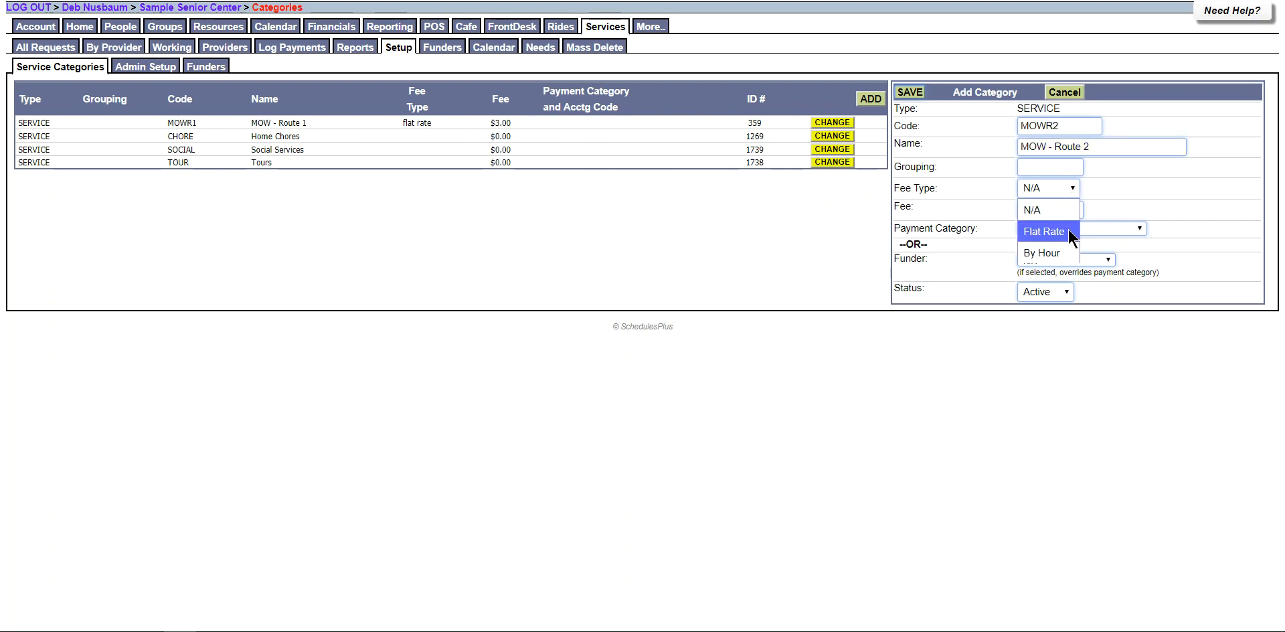
{"action": "left_click", "coordinate": [1068, 229]}
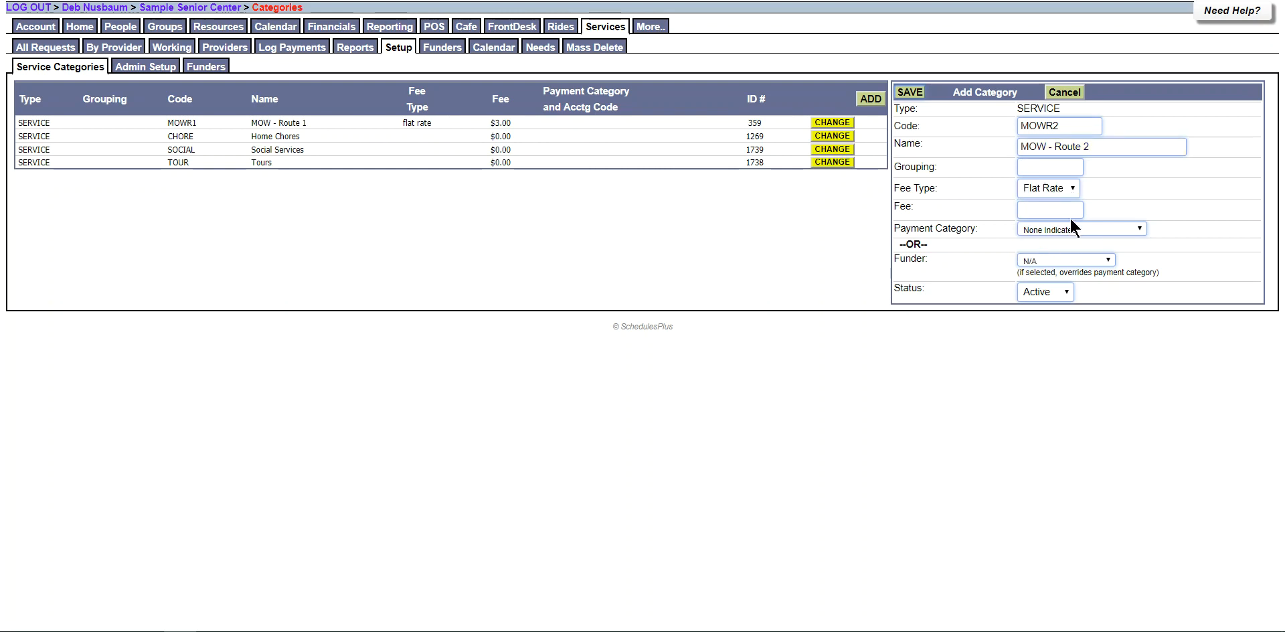
{"action": "left_click", "coordinate": [1068, 209]}
{"action": "type", "text": "3.00"}
{"action": "left_click", "coordinate": [1114, 228]}
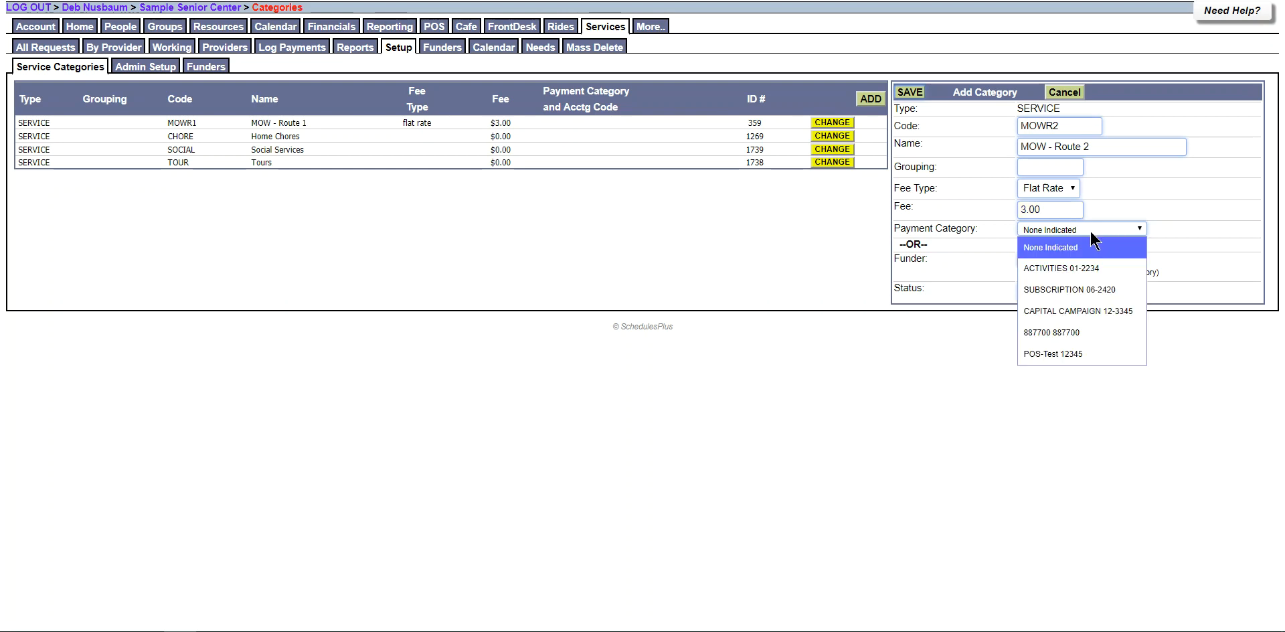
{"action": "left_click", "coordinate": [1048, 332]}
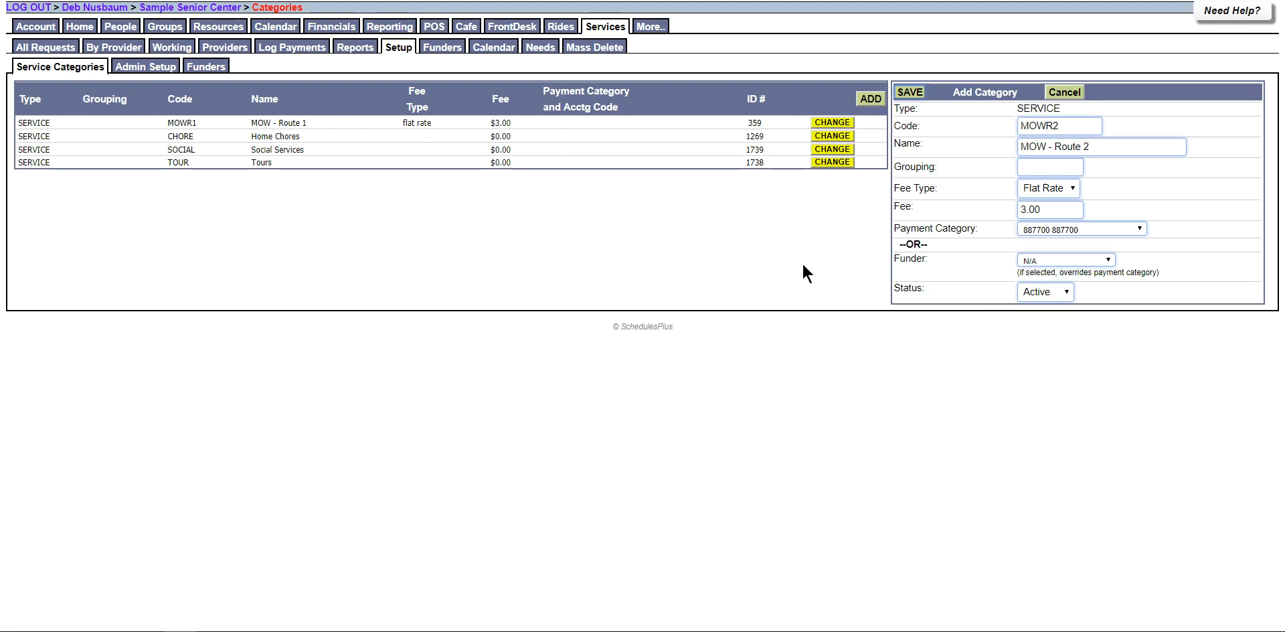
{"action": "left_click", "coordinate": [912, 94]}
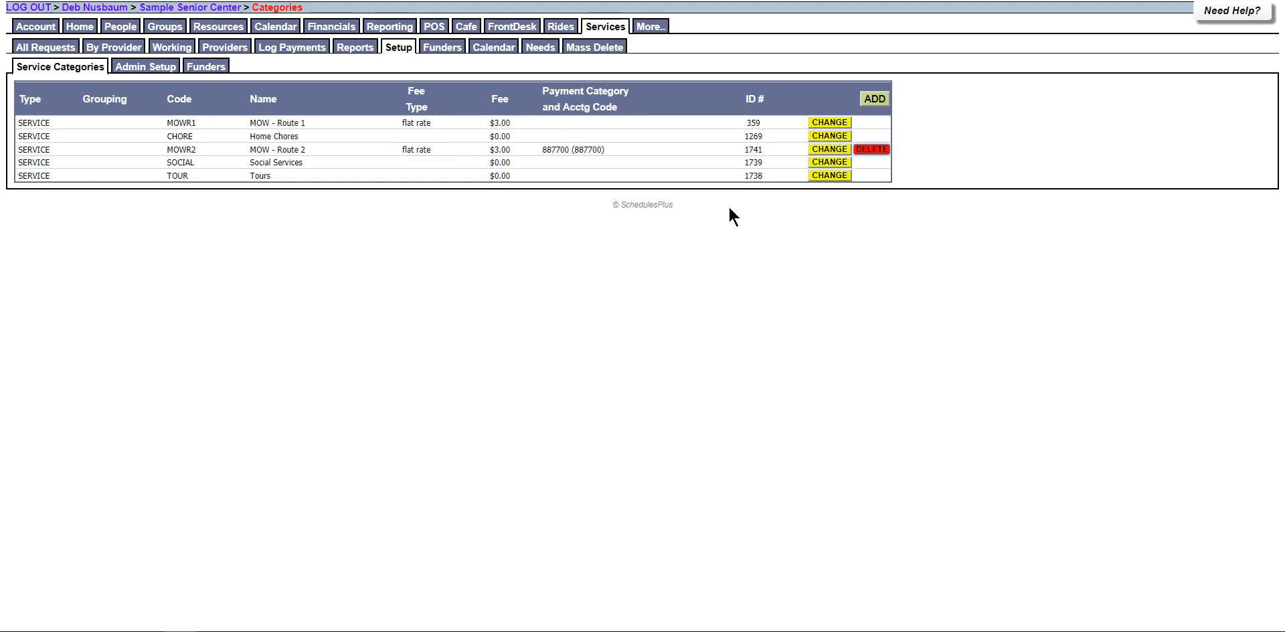
Save a new OTHER category named Other, then show the Providers list.
{"action": "left_click", "coordinate": [874, 98]}
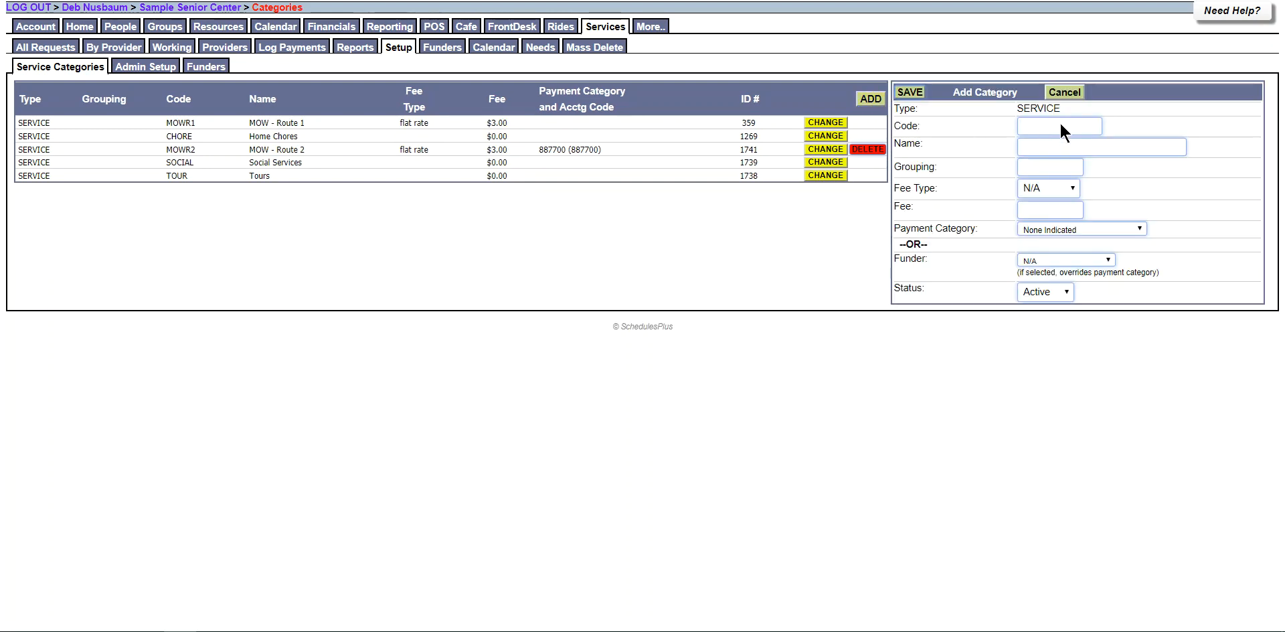
{"action": "left_click", "coordinate": [1061, 125]}
{"action": "type", "text": "OTHER"}
{"action": "key", "text": "Tab"}
{"action": "type", "text": "Ot"}
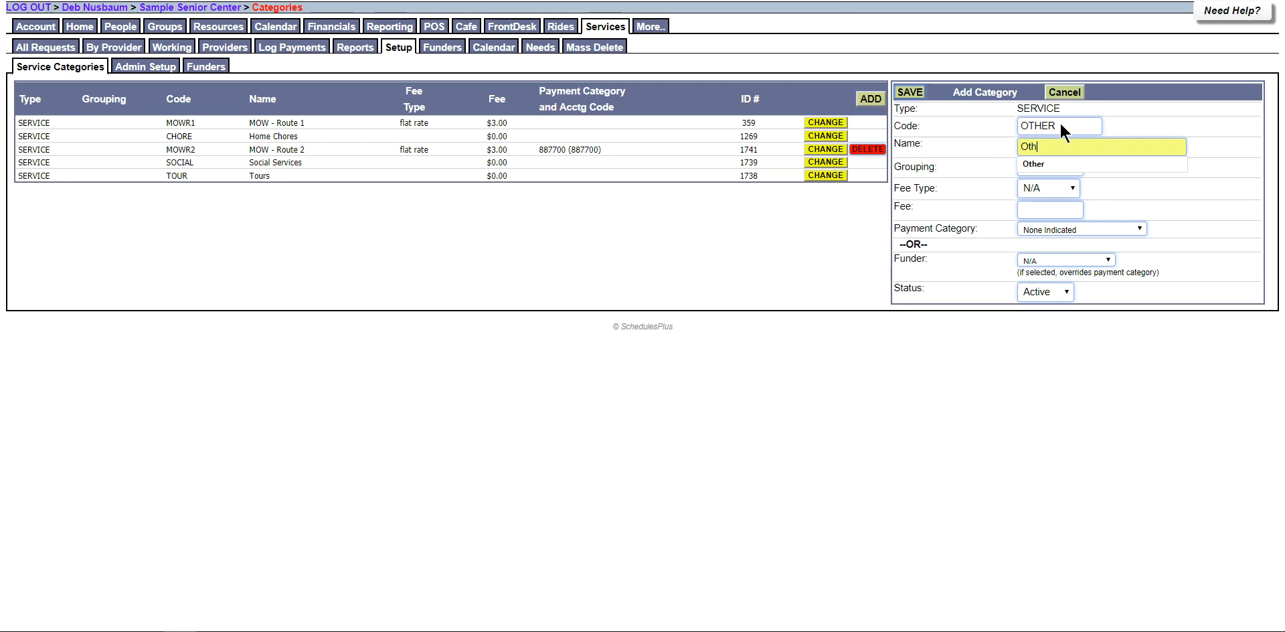
{"action": "left_click", "coordinate": [923, 94]}
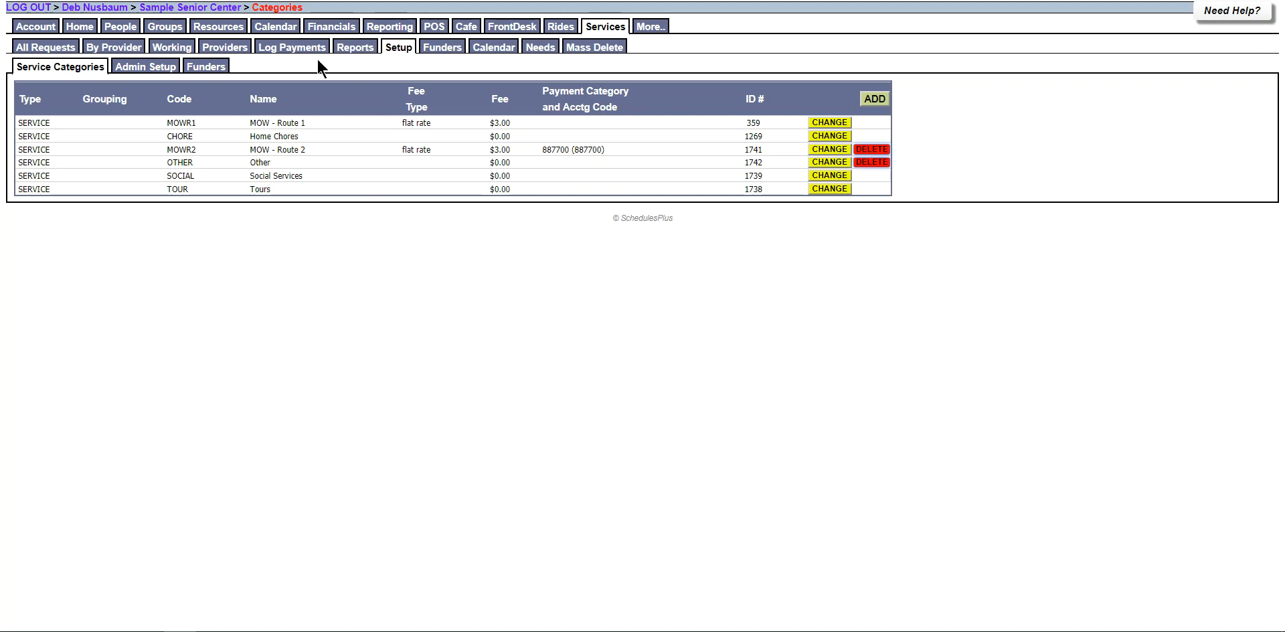
{"action": "left_click", "coordinate": [232, 46]}
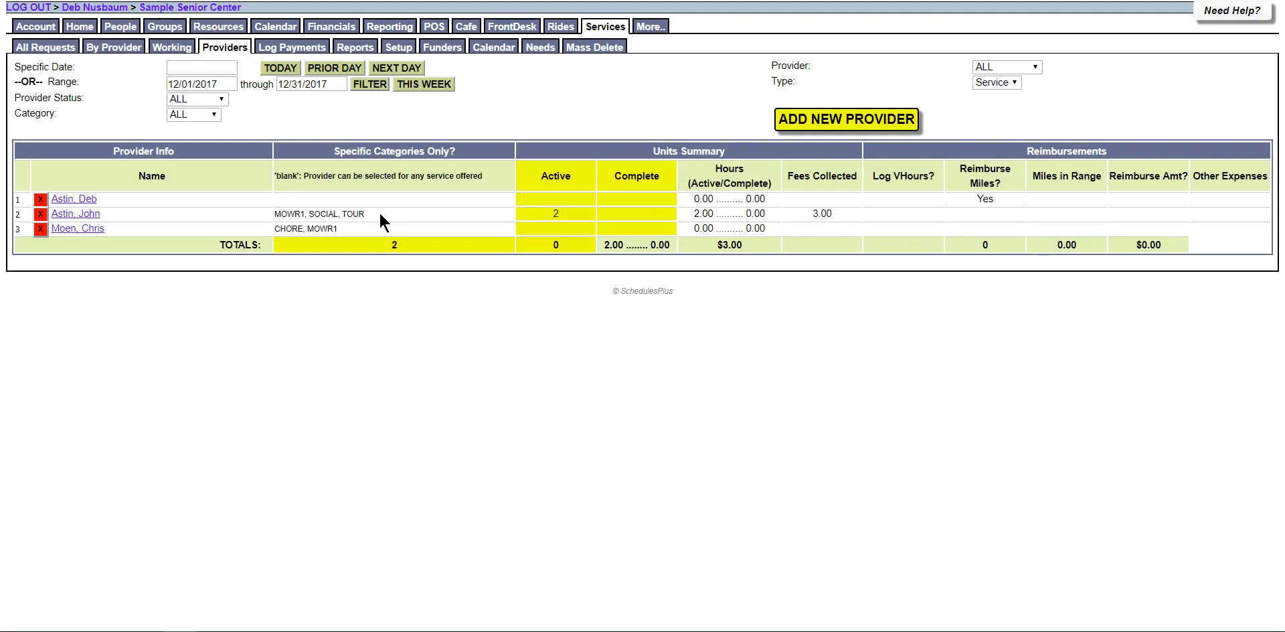
Add MOWR2 to the second provider's offered services, save, and return to All Requests.
{"action": "left_click", "coordinate": [75, 214]}
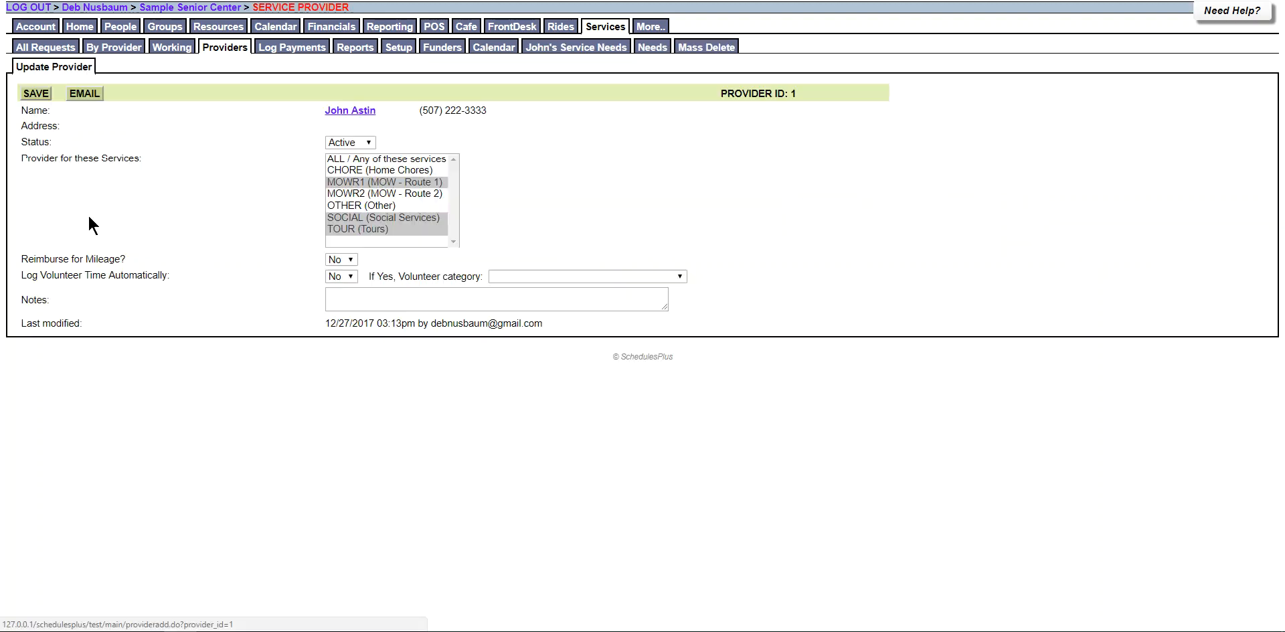
{"action": "left_click", "coordinate": [385, 192], "text": "ctrl"}
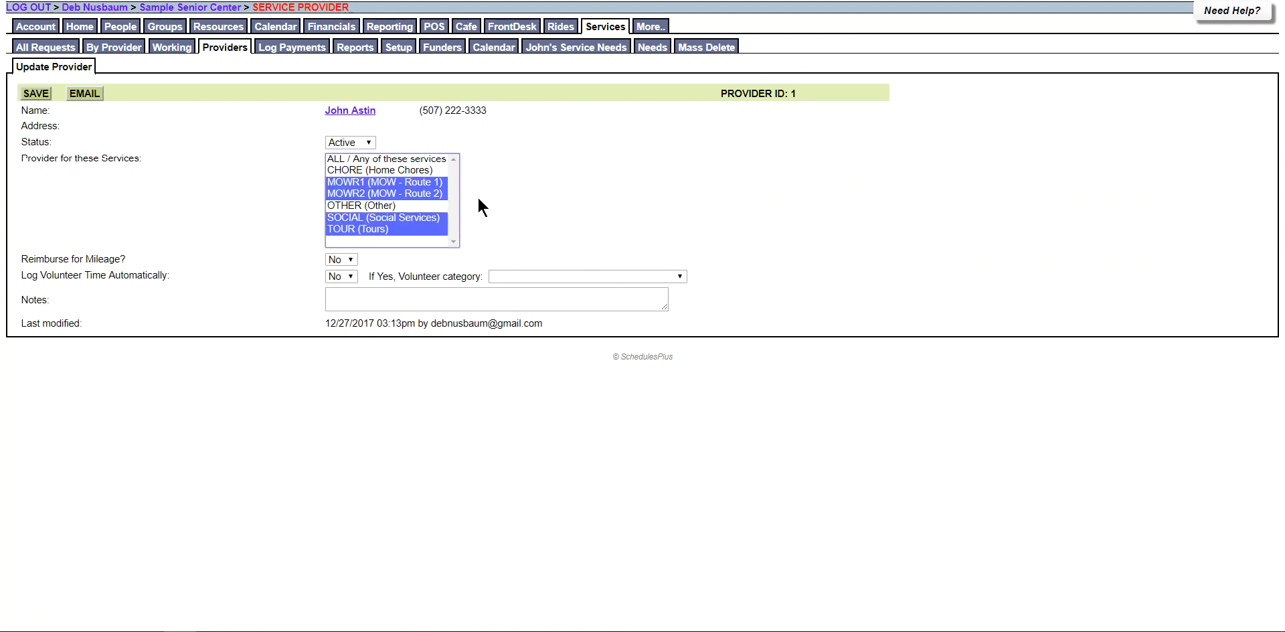
{"action": "left_click", "coordinate": [36, 93]}
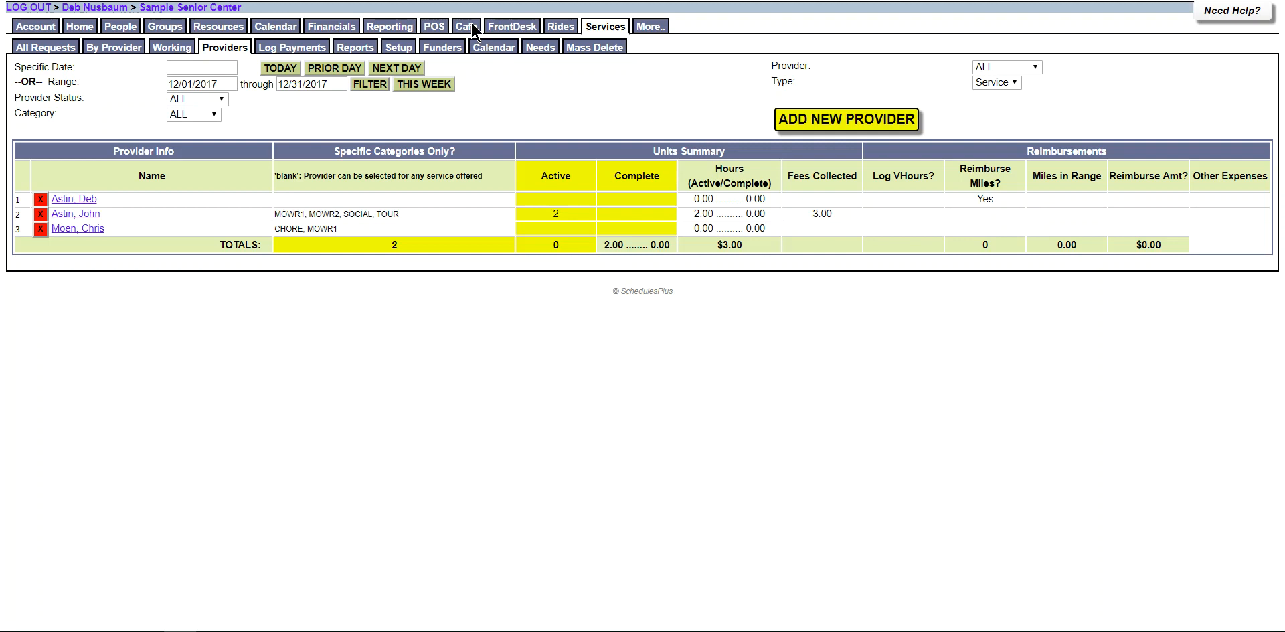
{"action": "left_click", "coordinate": [54, 47]}
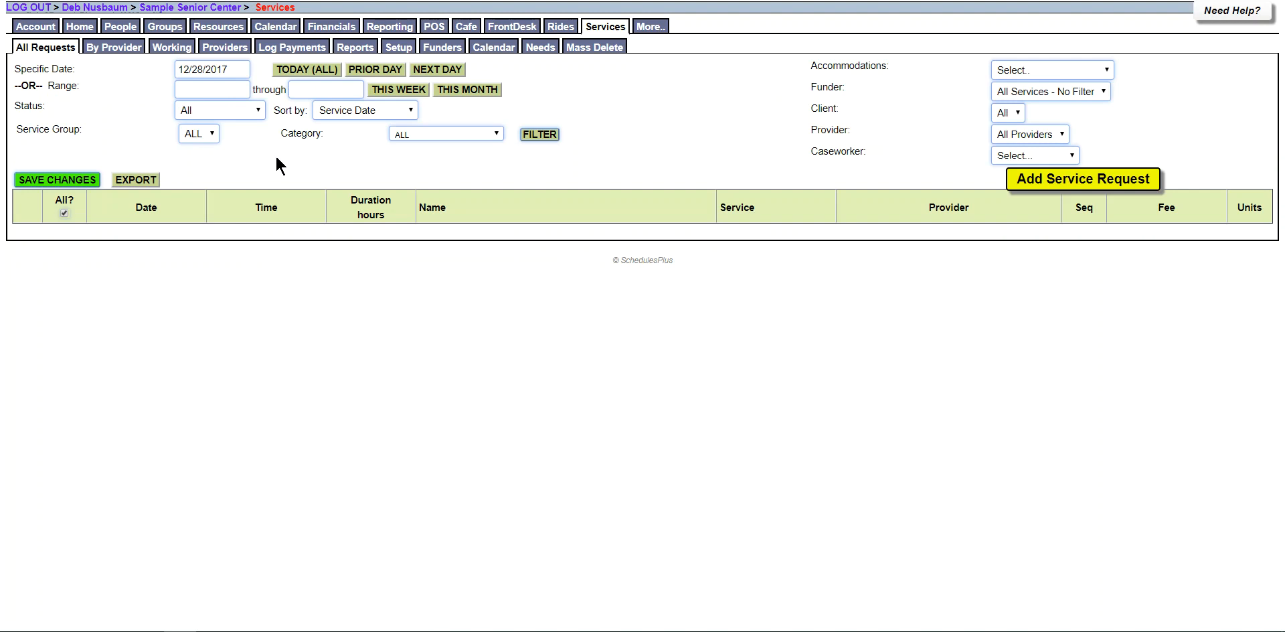
Start a service request, search for the client by name, and add a new contact.
{"action": "left_click", "coordinate": [1065, 179]}
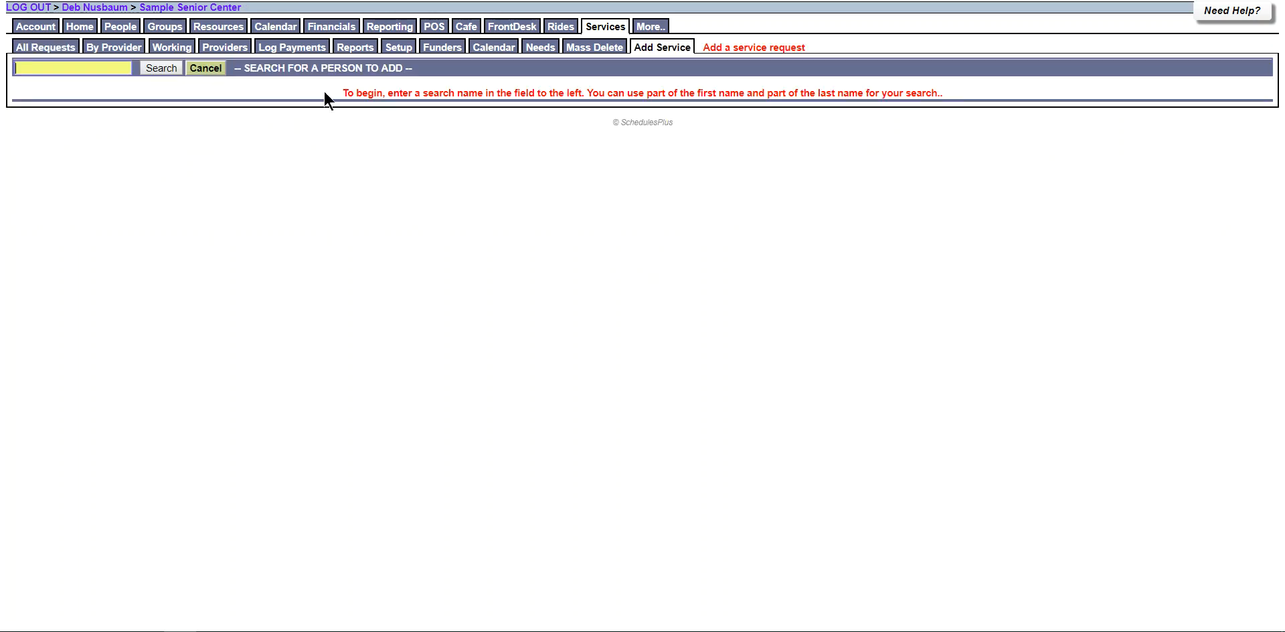
{"action": "key", "text": "Return"}
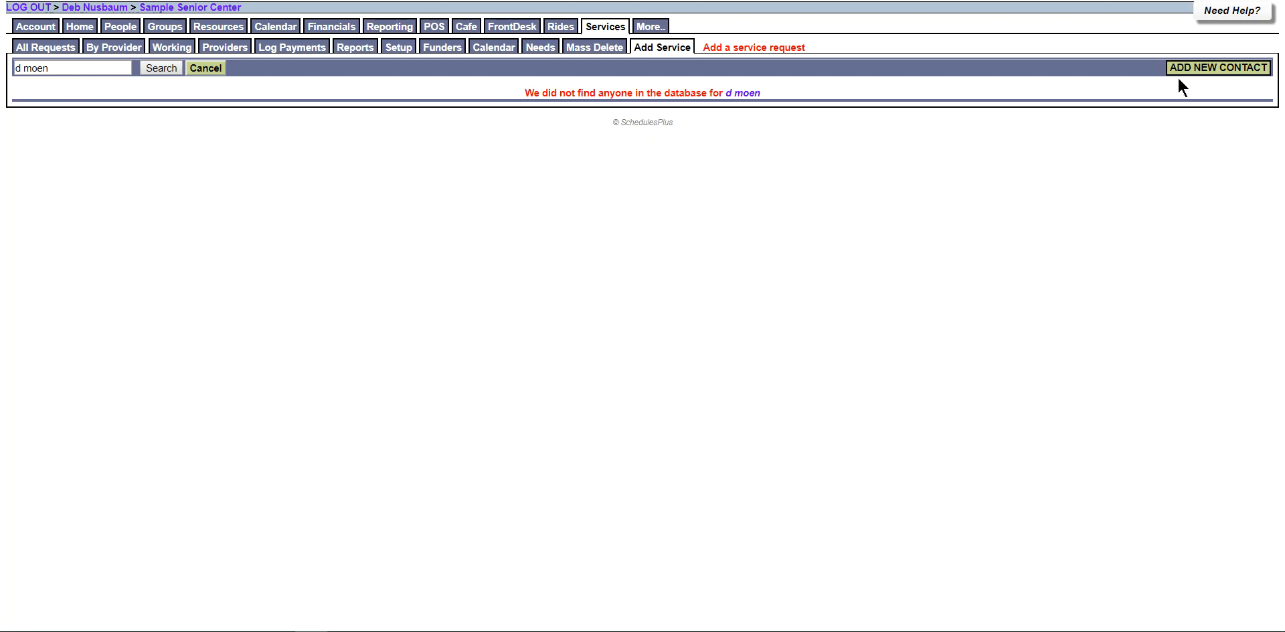
{"action": "left_click", "coordinate": [1219, 68]}
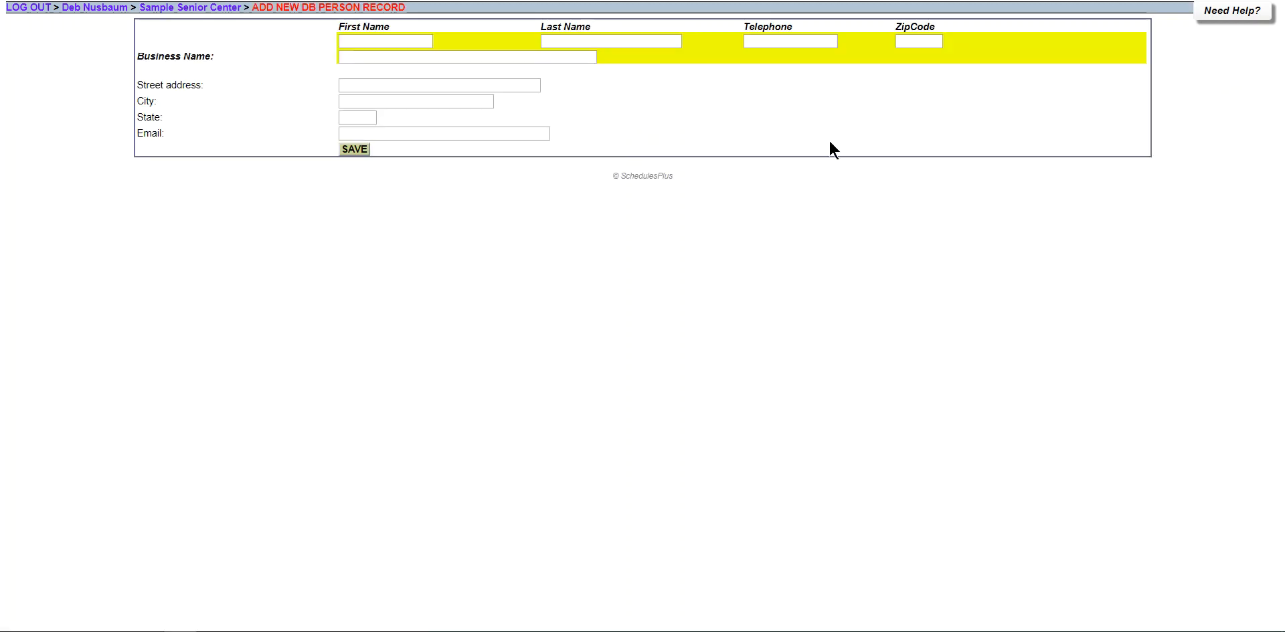
Enter the new client's first and last name, telephone number and zip code.
{"action": "left_click", "coordinate": [386, 38]}
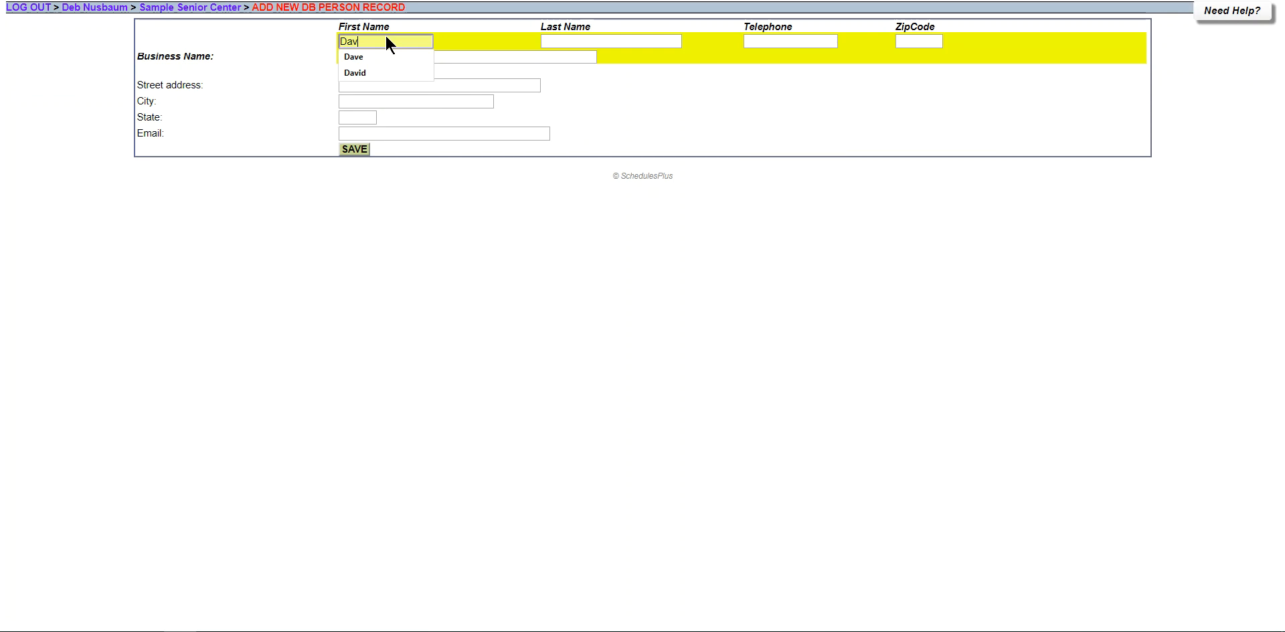
{"action": "key", "text": "Tab"}
{"action": "key", "text": "Tab"}
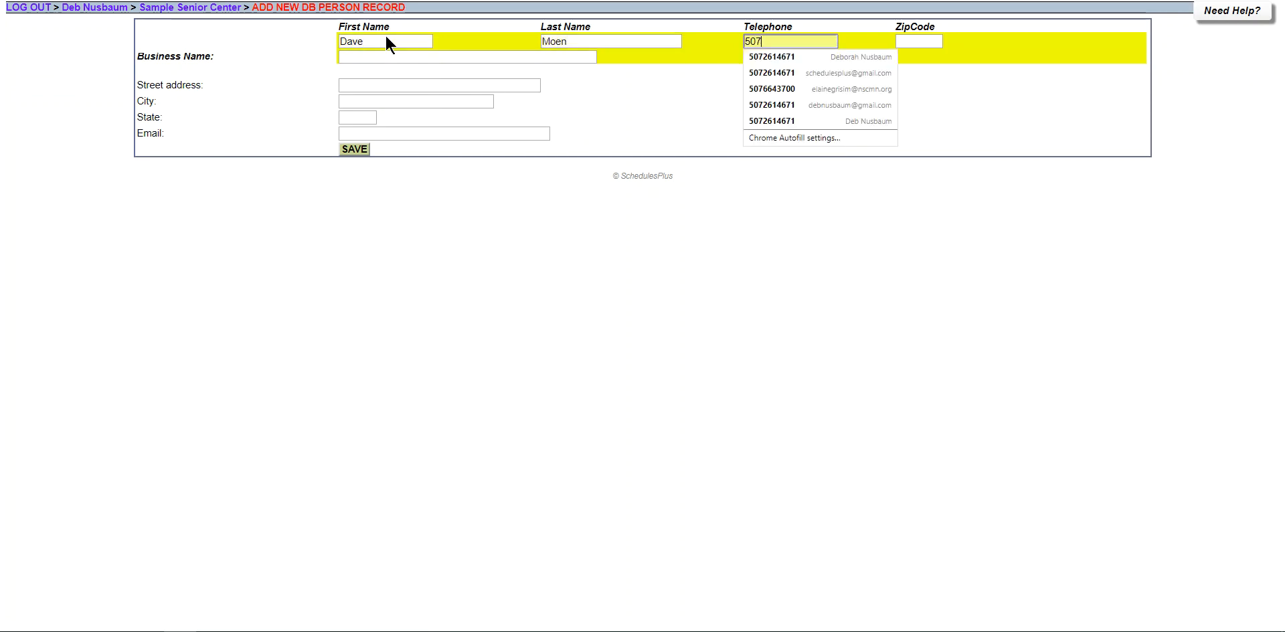
{"action": "key", "text": "Tab"}
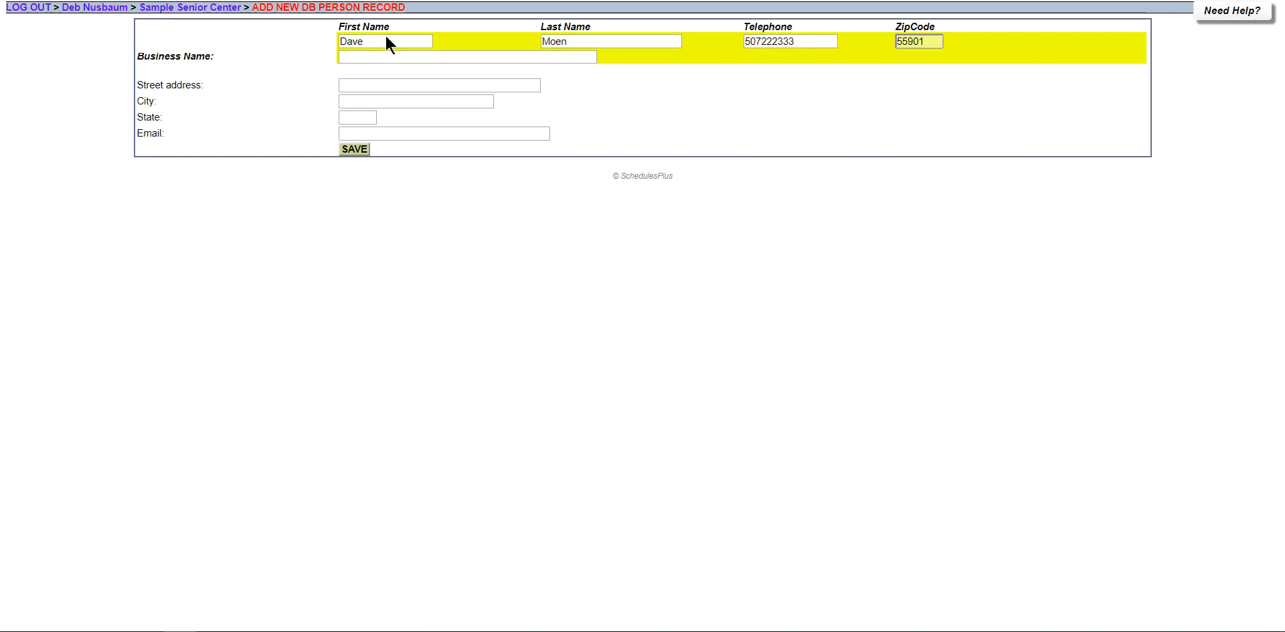
Fill in the client's street address, city and state, and save the record.
{"action": "left_click", "coordinate": [373, 86]}
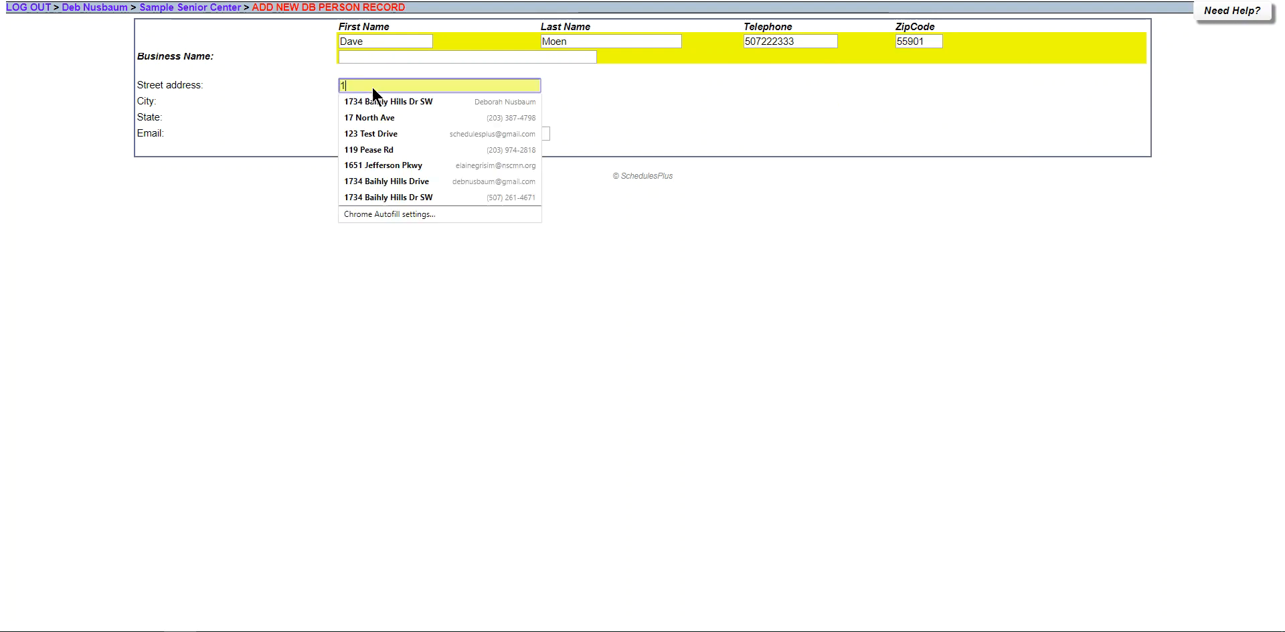
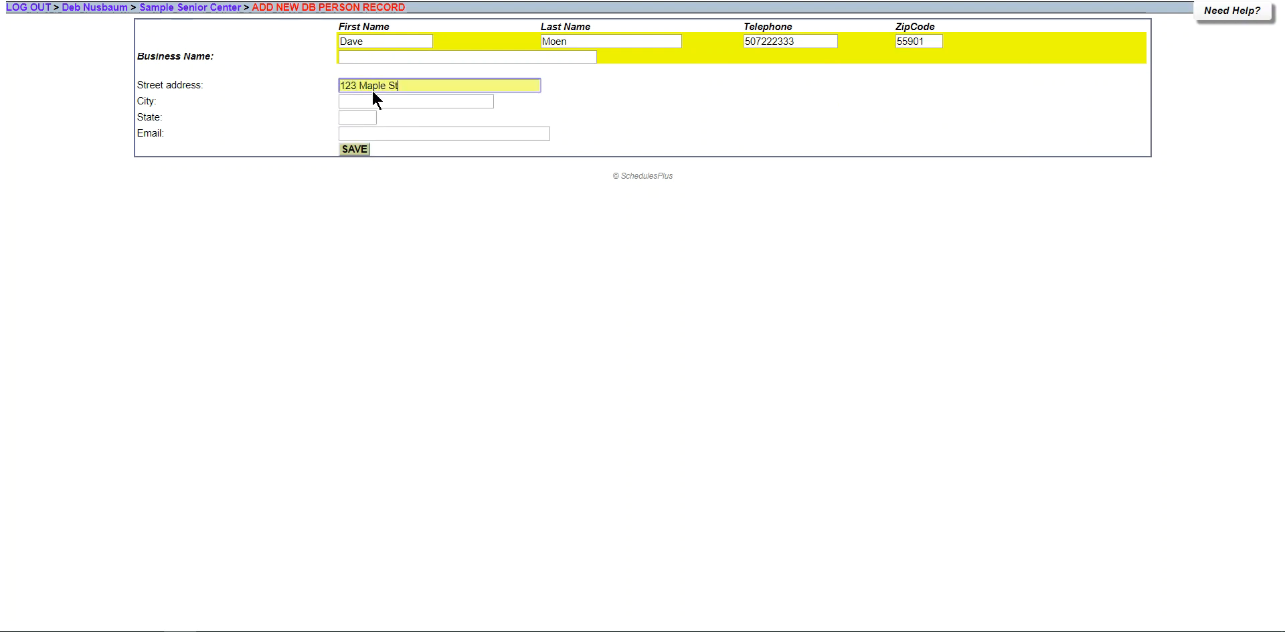
{"action": "left_click", "coordinate": [371, 102]}
{"action": "type", "text": "Mason"}
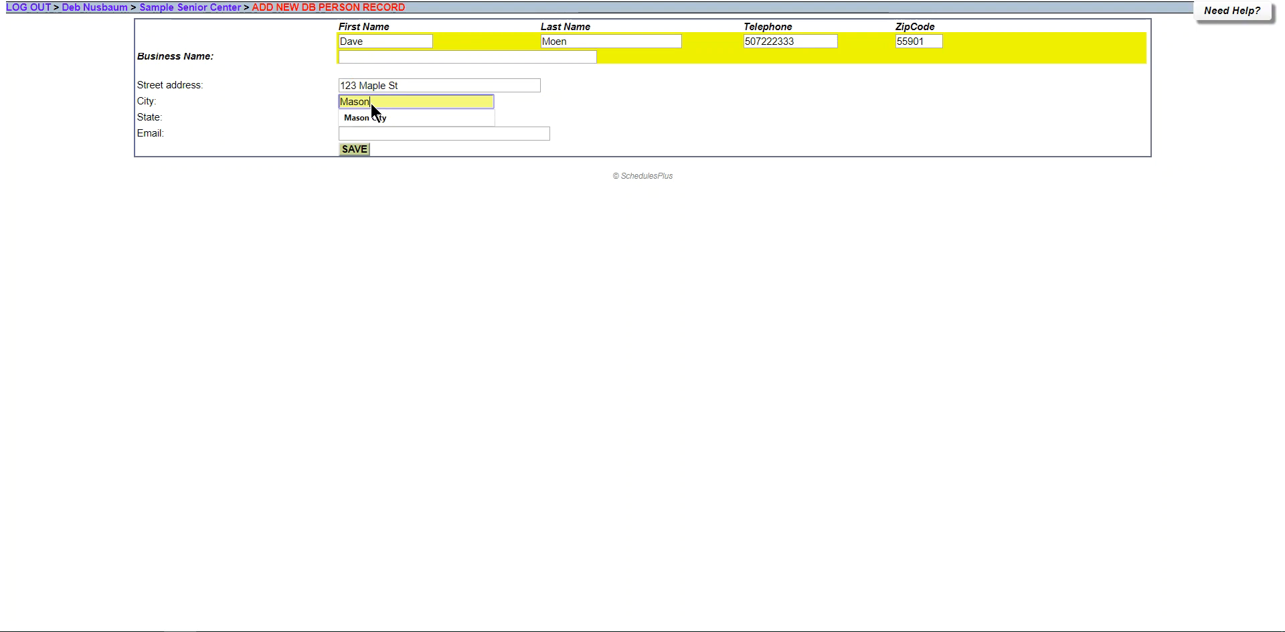
{"action": "type", "text": " City"}
{"action": "key", "text": "Tab"}
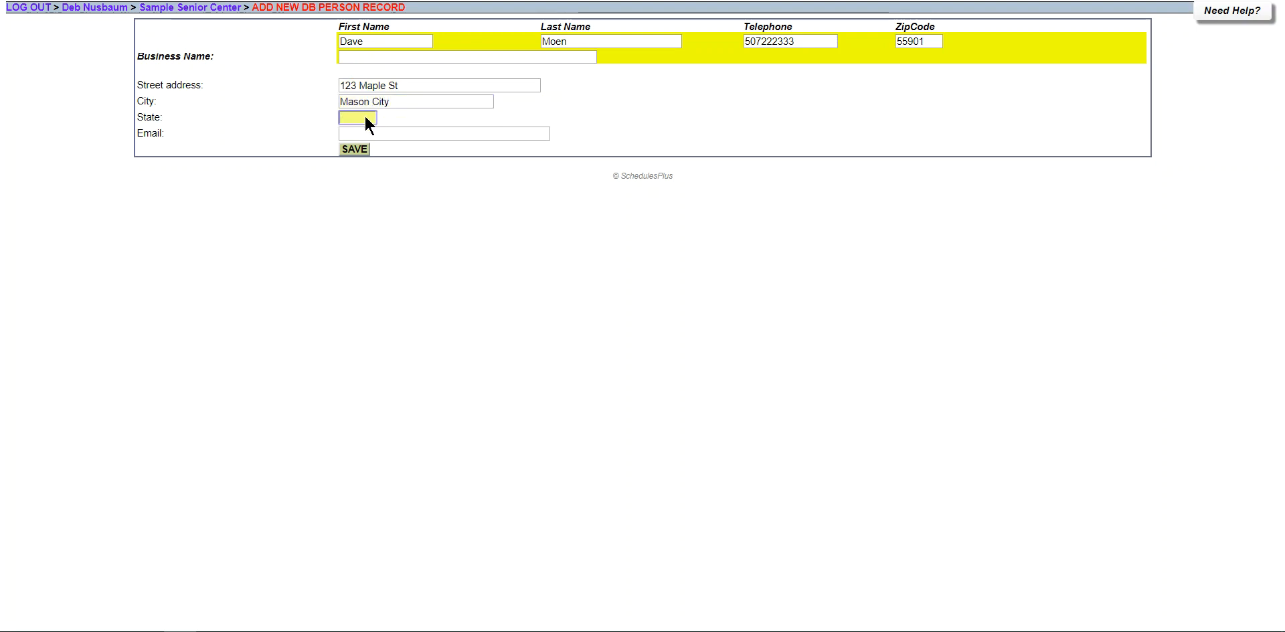
{"action": "type", "text": "IA"}
{"action": "key", "text": "Tab"}
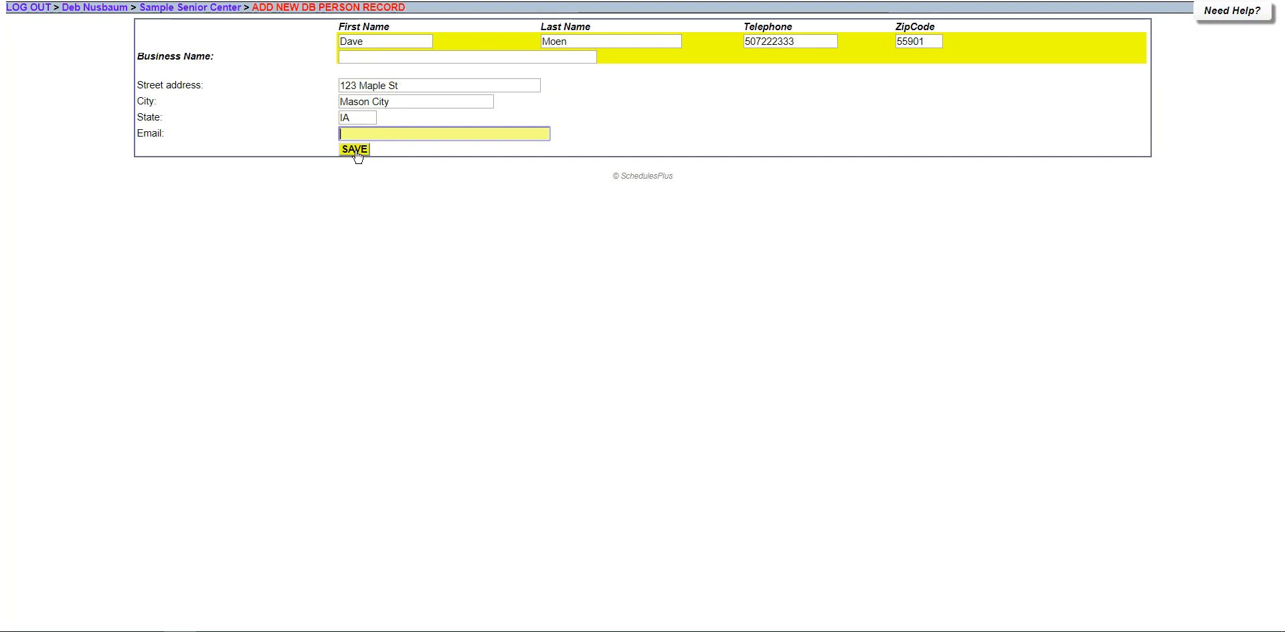
{"action": "left_click", "coordinate": [355, 150]}
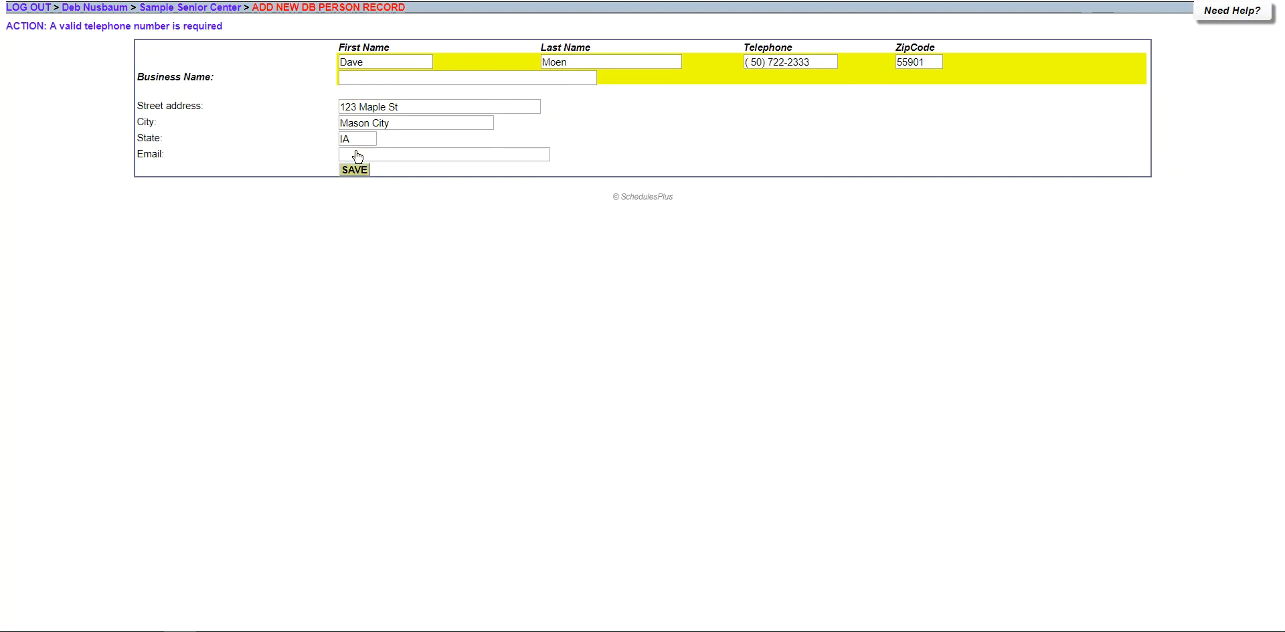
Replace the telephone with the full ten-digit number and save the record again.
{"action": "left_click_drag", "start_coordinate": [809, 64], "coordinate": [711, 64]}
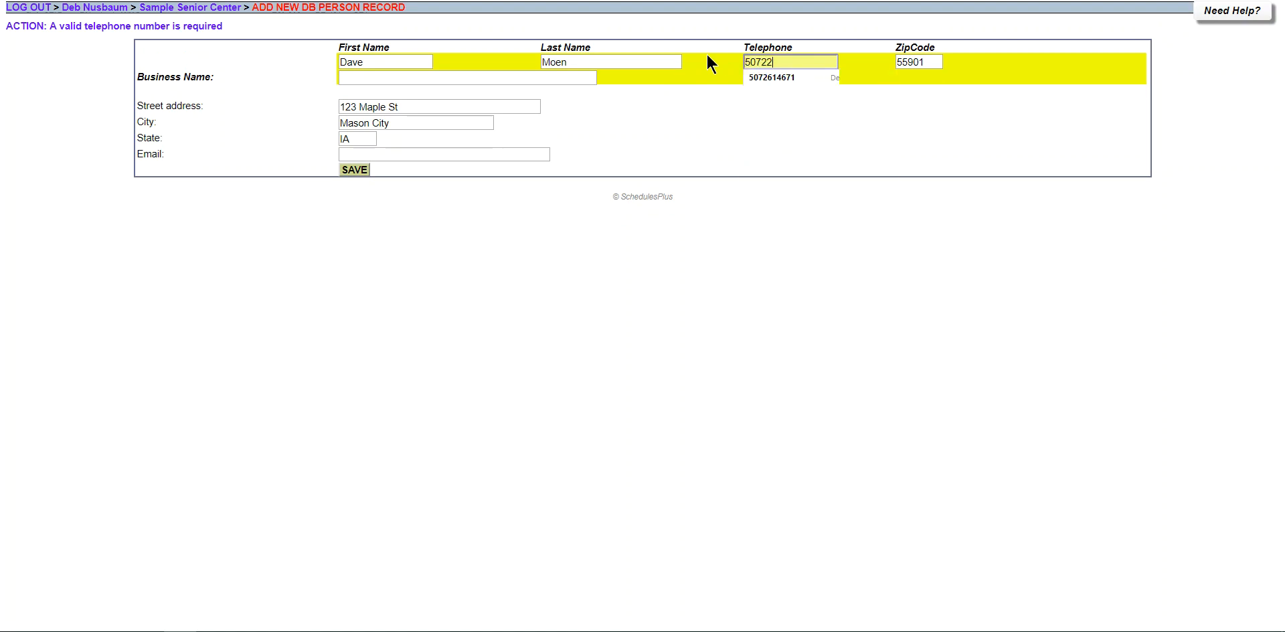
{"action": "left_click", "coordinate": [354, 170]}
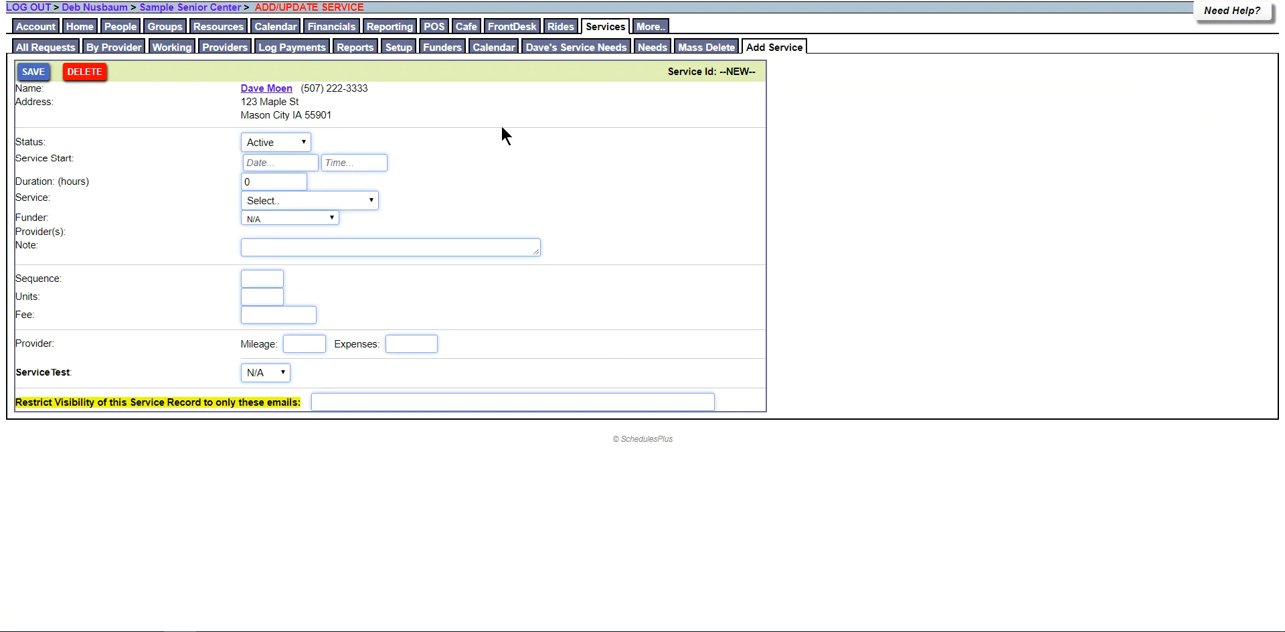
Schedule the service for 12/28/2017 at 12:00 pm, repeating every day until 12/29/2017.
{"action": "left_click", "coordinate": [290, 156]}
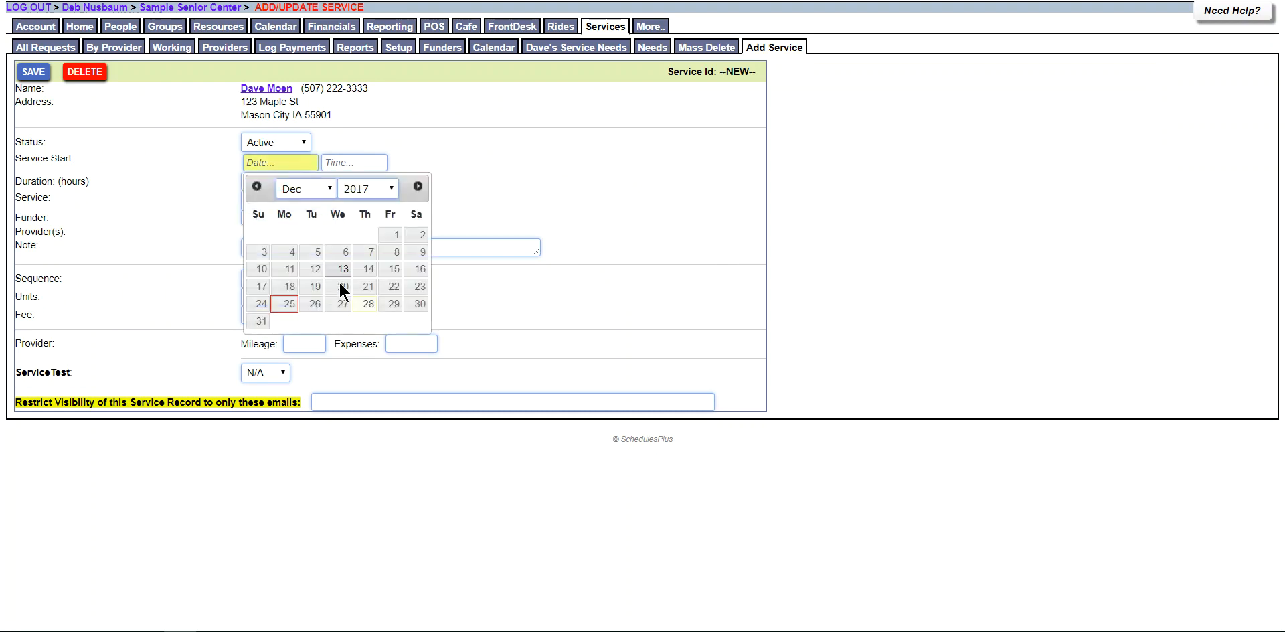
{"action": "left_click", "coordinate": [367, 302]}
{"action": "left_click", "coordinate": [355, 159]}
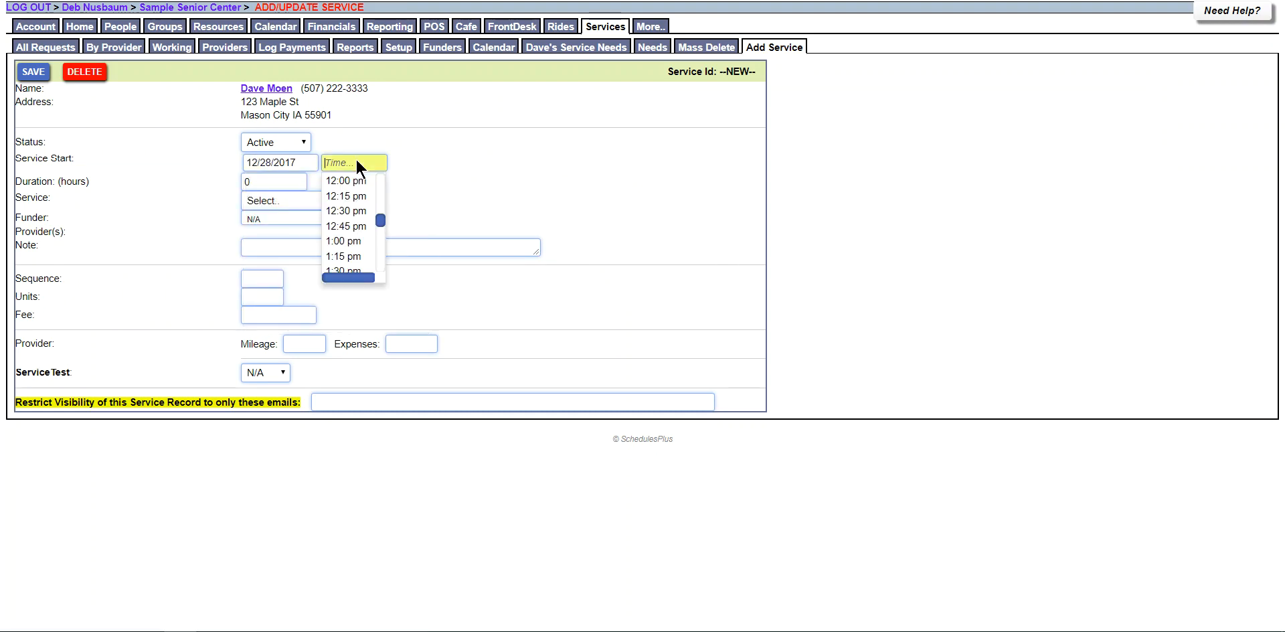
{"action": "left_click", "coordinate": [354, 178]}
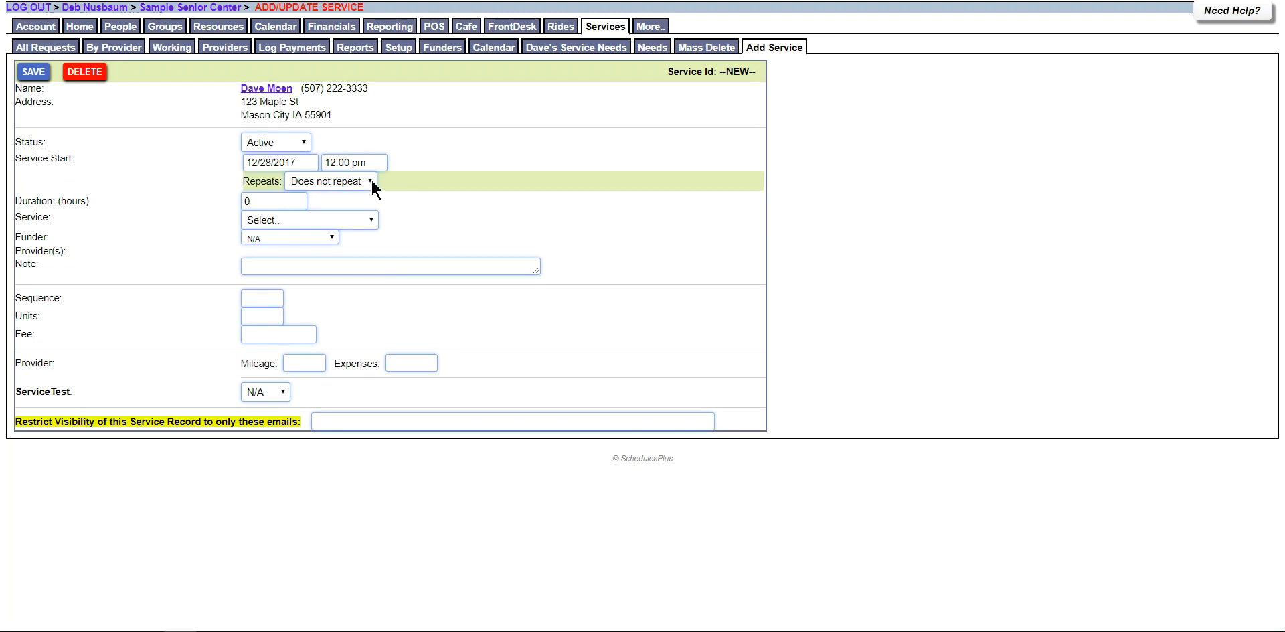
{"action": "left_click", "coordinate": [367, 181]}
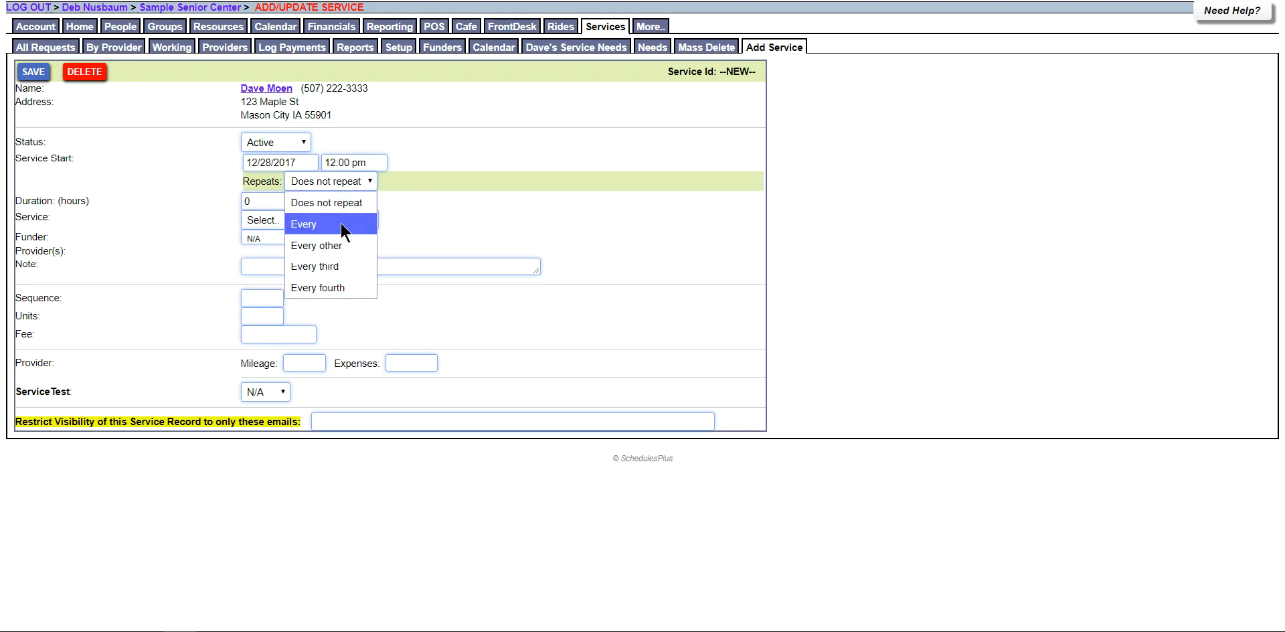
{"action": "left_click", "coordinate": [365, 219]}
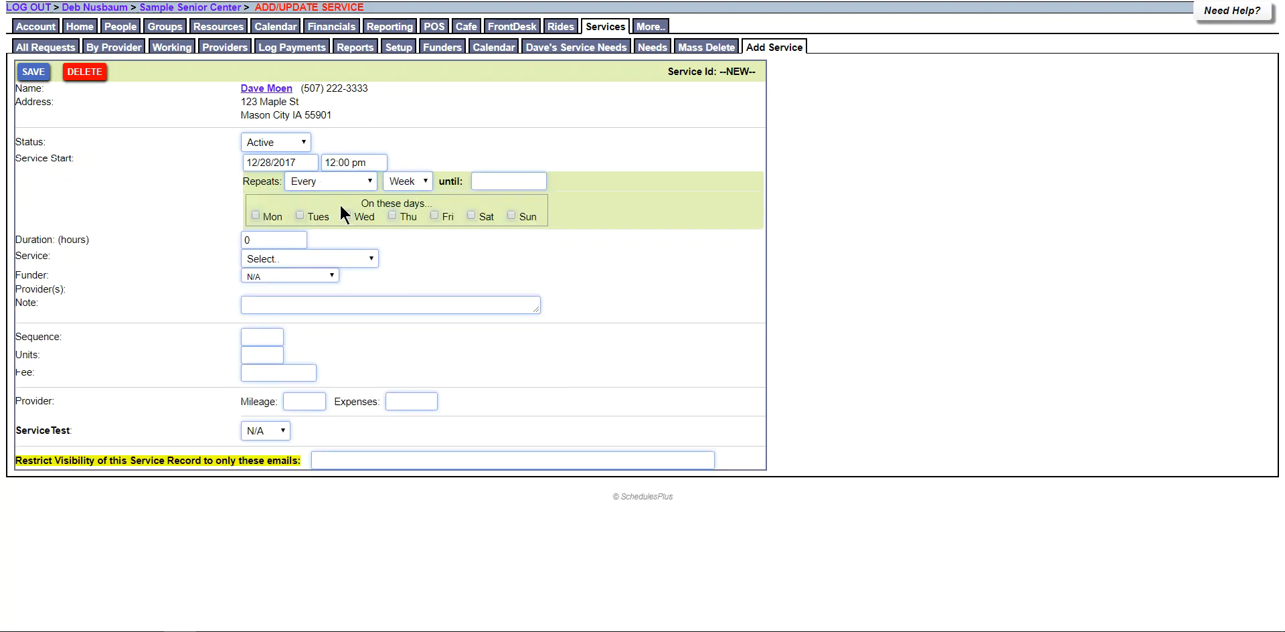
{"action": "left_click", "coordinate": [398, 183]}
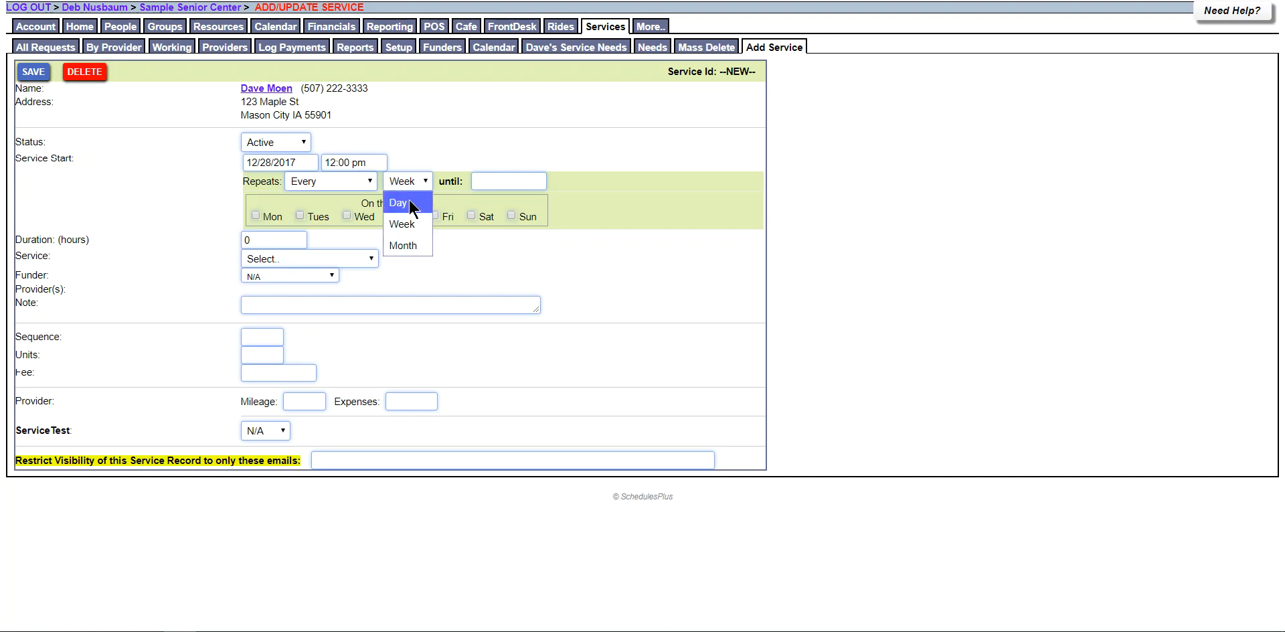
{"action": "left_click", "coordinate": [410, 201]}
{"action": "left_click", "coordinate": [489, 182]}
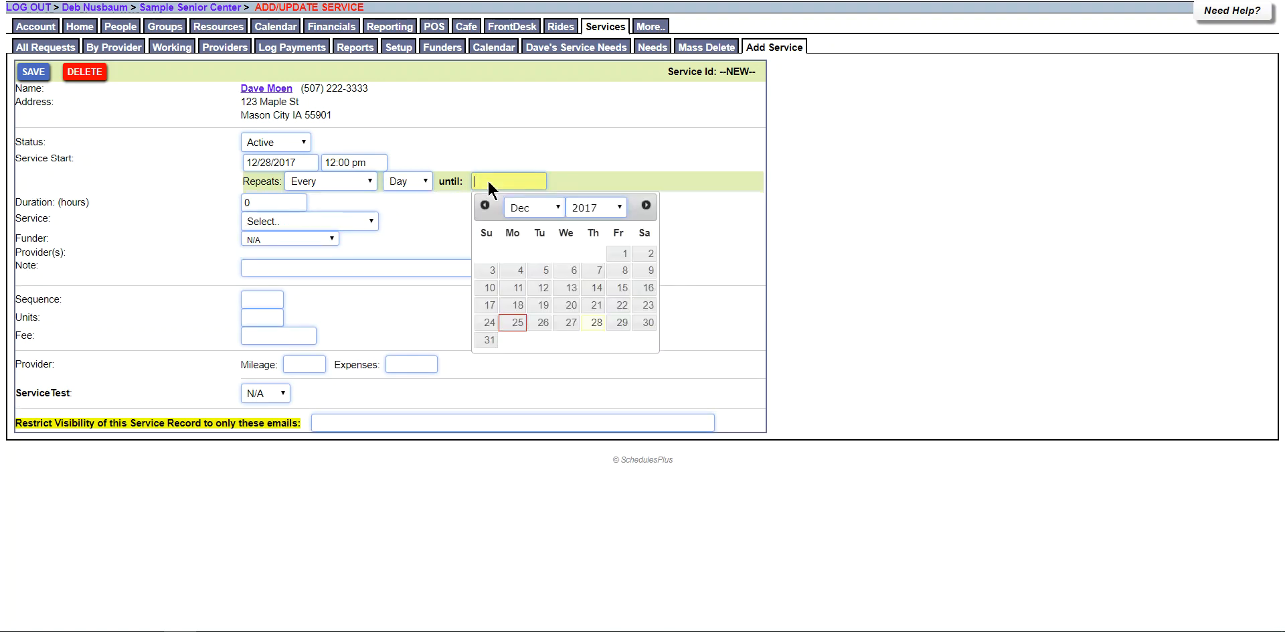
{"action": "left_click", "coordinate": [624, 323]}
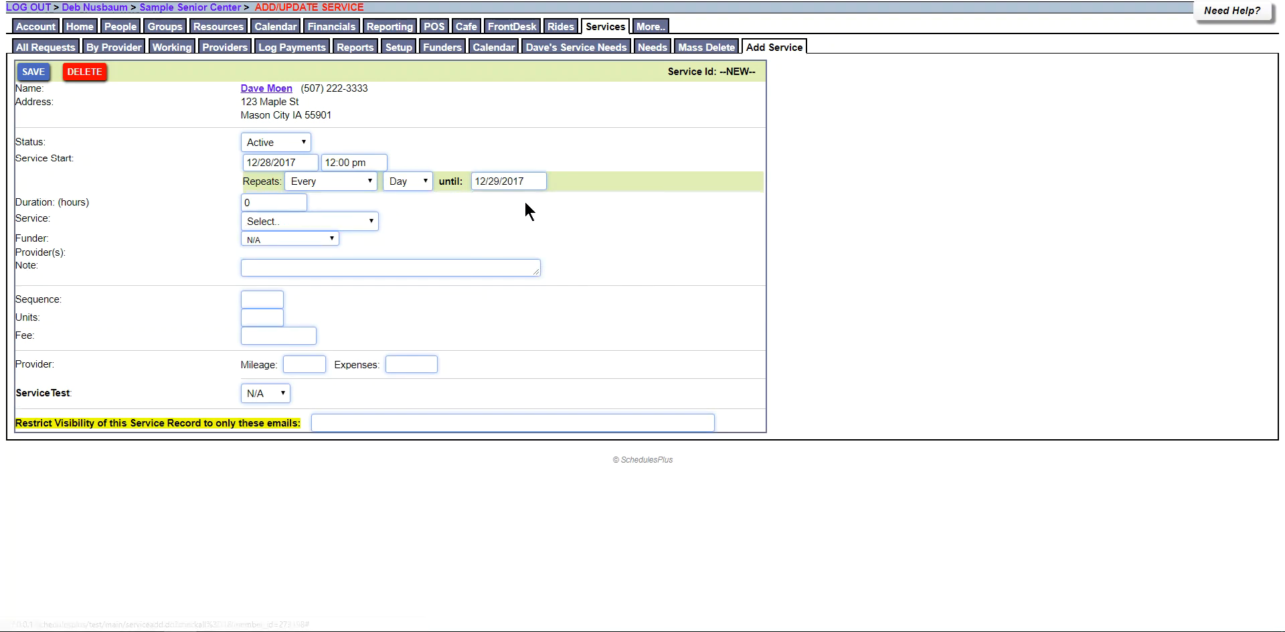
Set duration .25 hours, service MOWR1, assign a provider, and save the request.
{"action": "left_click", "coordinate": [249, 204]}
{"action": "type", "text": ".25"}
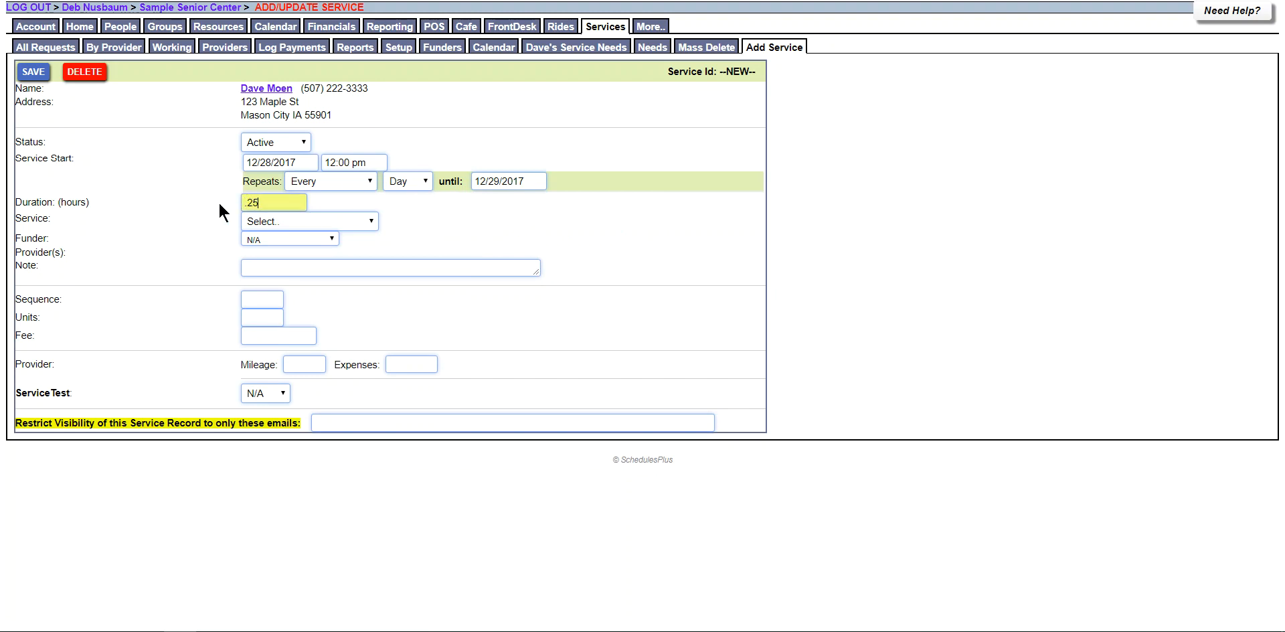
{"action": "left_click", "coordinate": [359, 221]}
{"action": "left_click", "coordinate": [333, 283]}
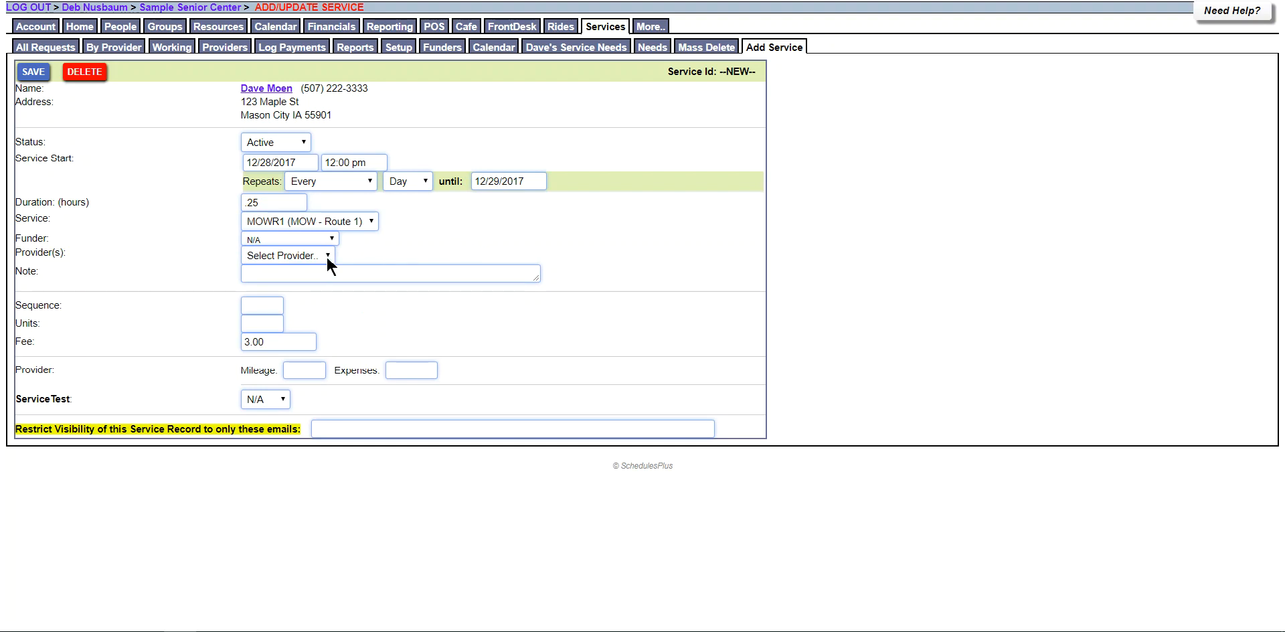
{"action": "left_click", "coordinate": [327, 257]}
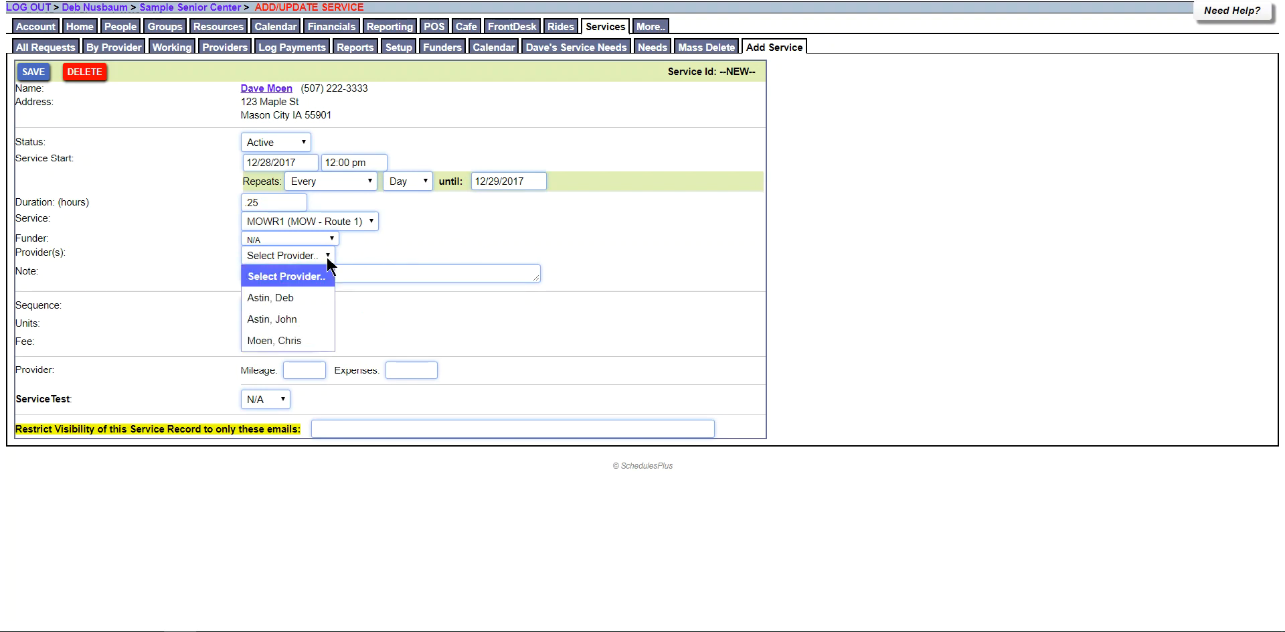
{"action": "left_click", "coordinate": [316, 318]}
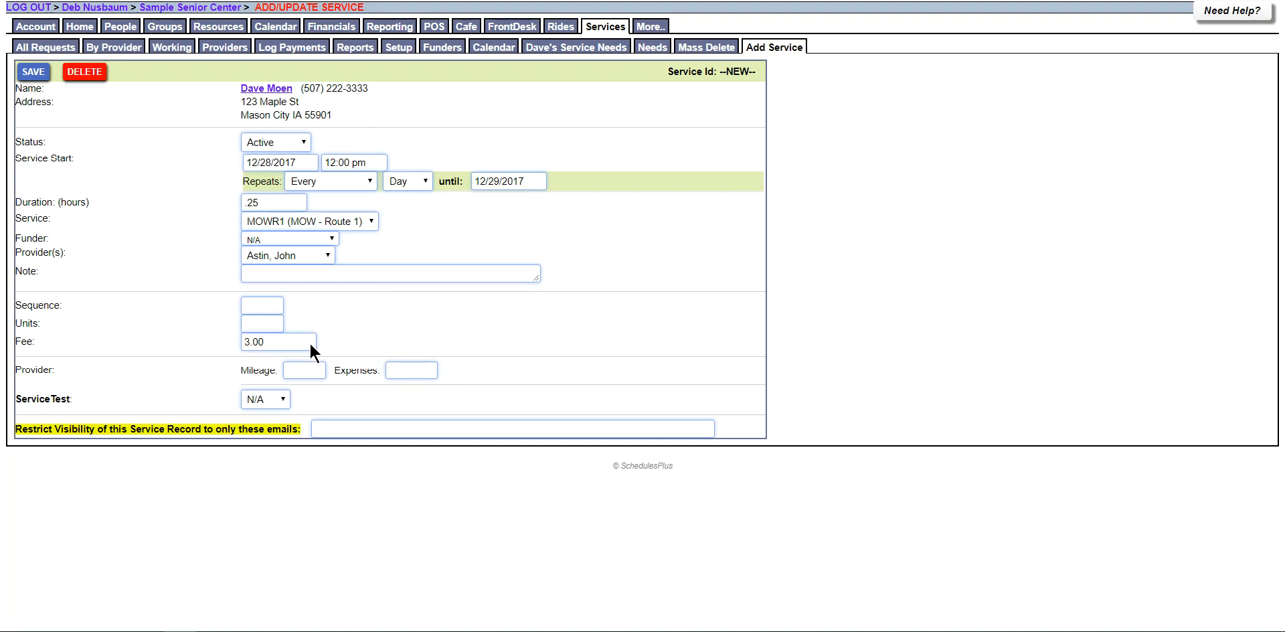
{"action": "left_click", "coordinate": [38, 75]}
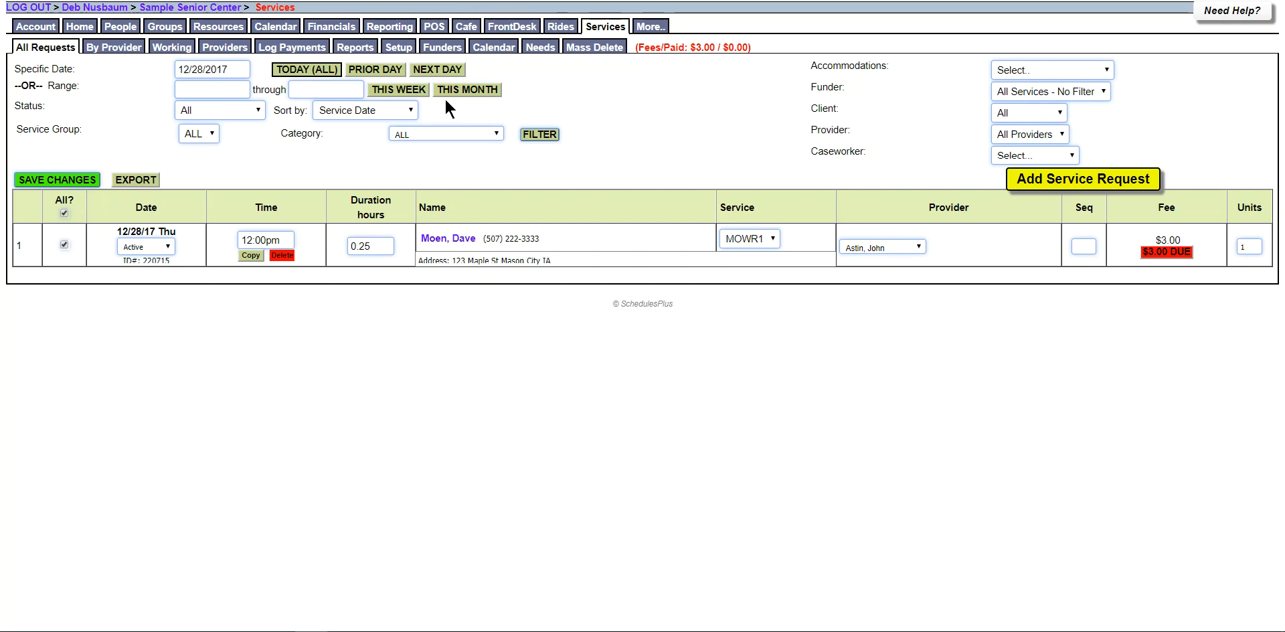
Switch All Requests from this week to this month (12/01–12/31/2017) and open the Accommodations filter.
{"action": "left_click", "coordinate": [411, 94]}
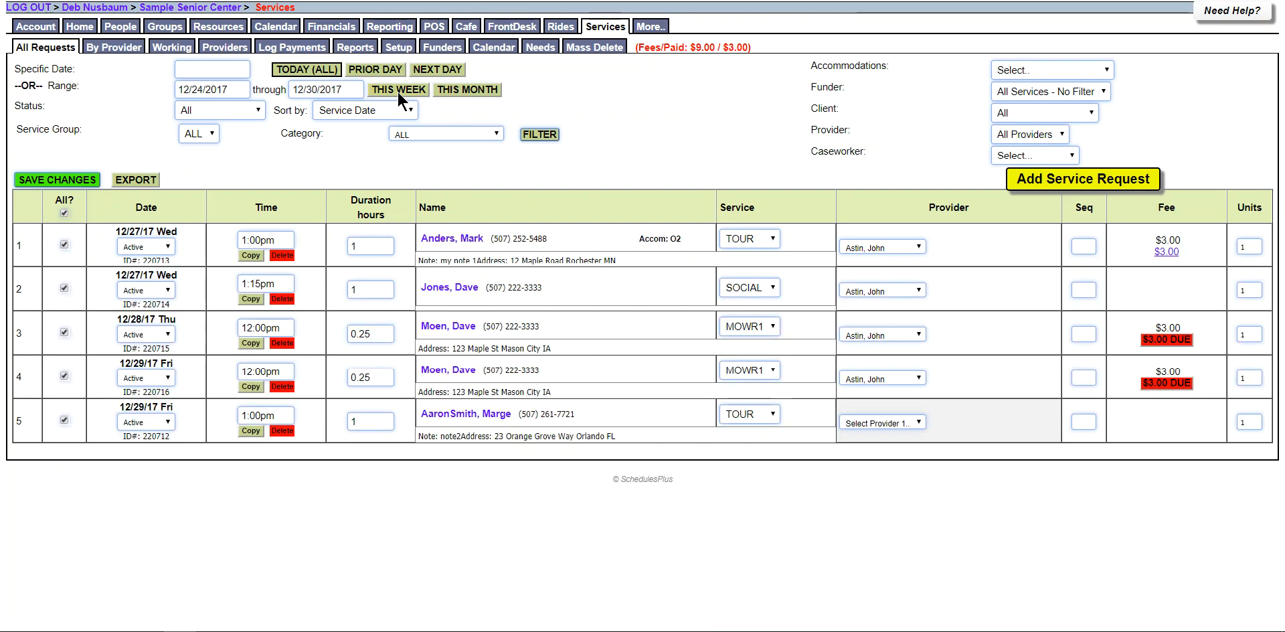
{"action": "left_click", "coordinate": [472, 93]}
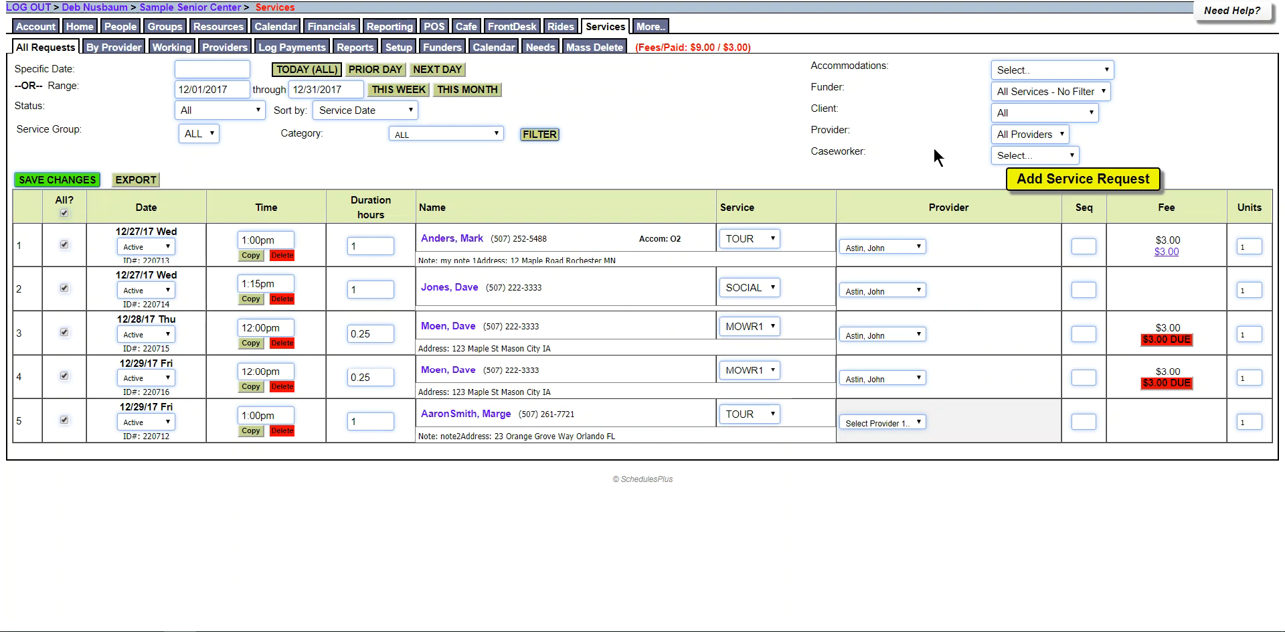
{"action": "left_click", "coordinate": [1096, 71]}
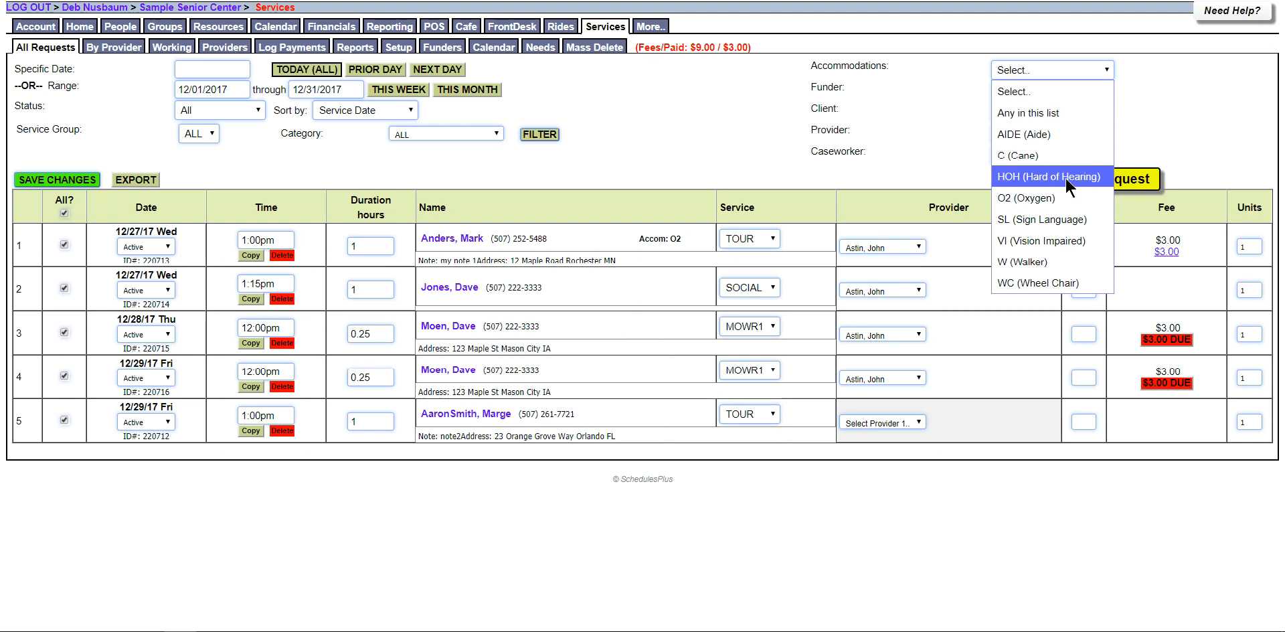
Close the Accommodations filter unchanged and uncheck the All? box on request row 5.
{"action": "left_click", "coordinate": [1153, 98]}
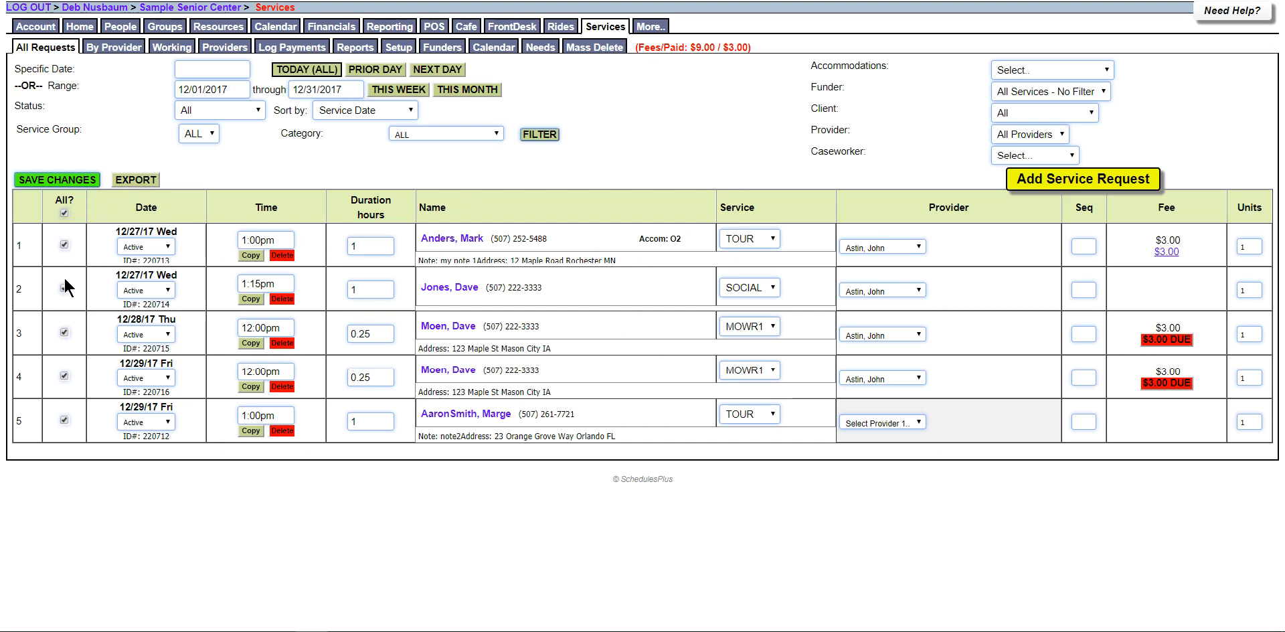
{"action": "left_click", "coordinate": [65, 420]}
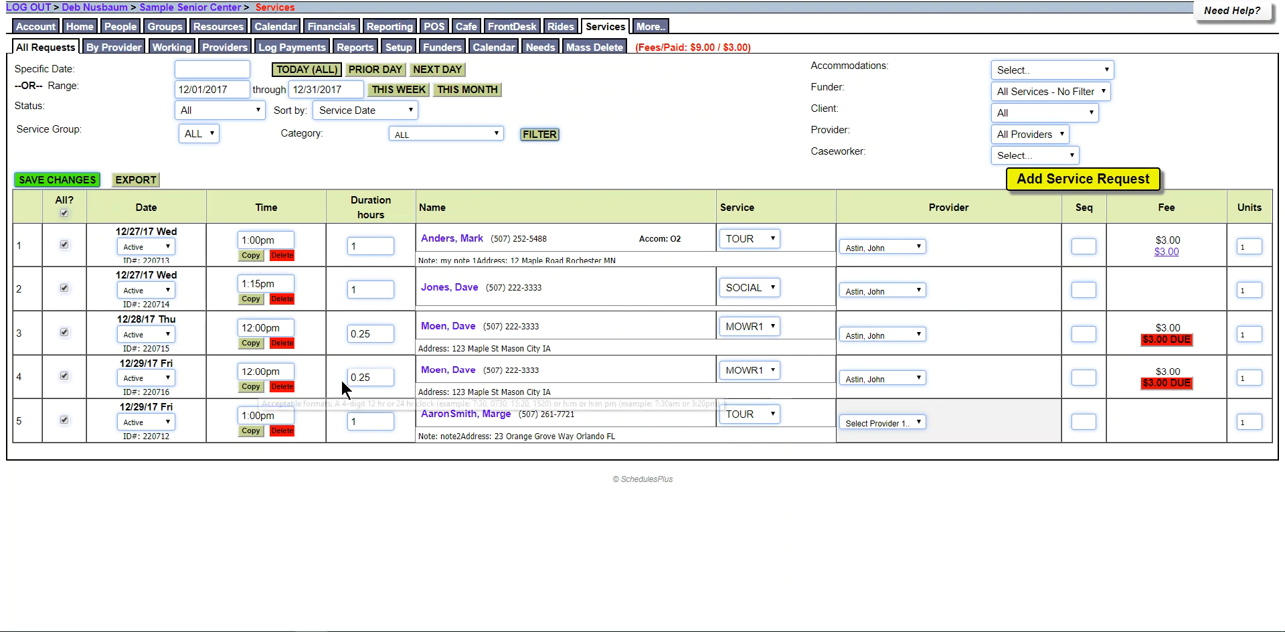
Change the first request's service to OTHER and give it a different provider, saving each change.
{"action": "mouse_move", "coordinate": [778, 234]}
{"action": "left_click", "coordinate": [774, 238]}
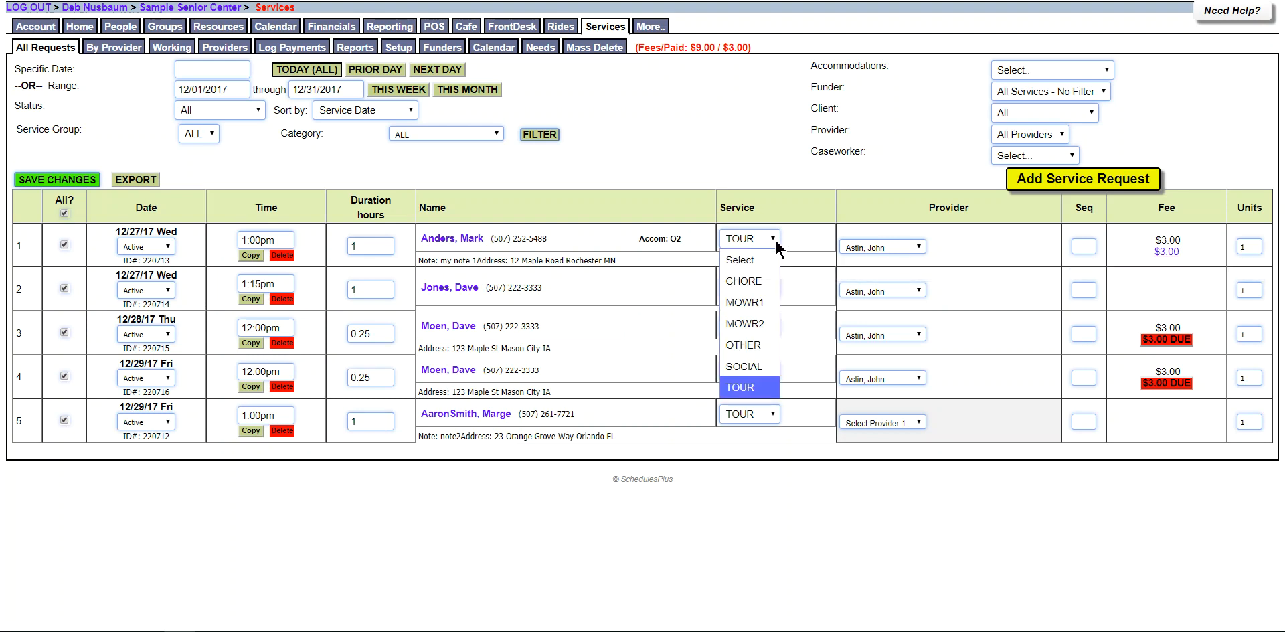
{"action": "left_click", "coordinate": [748, 344]}
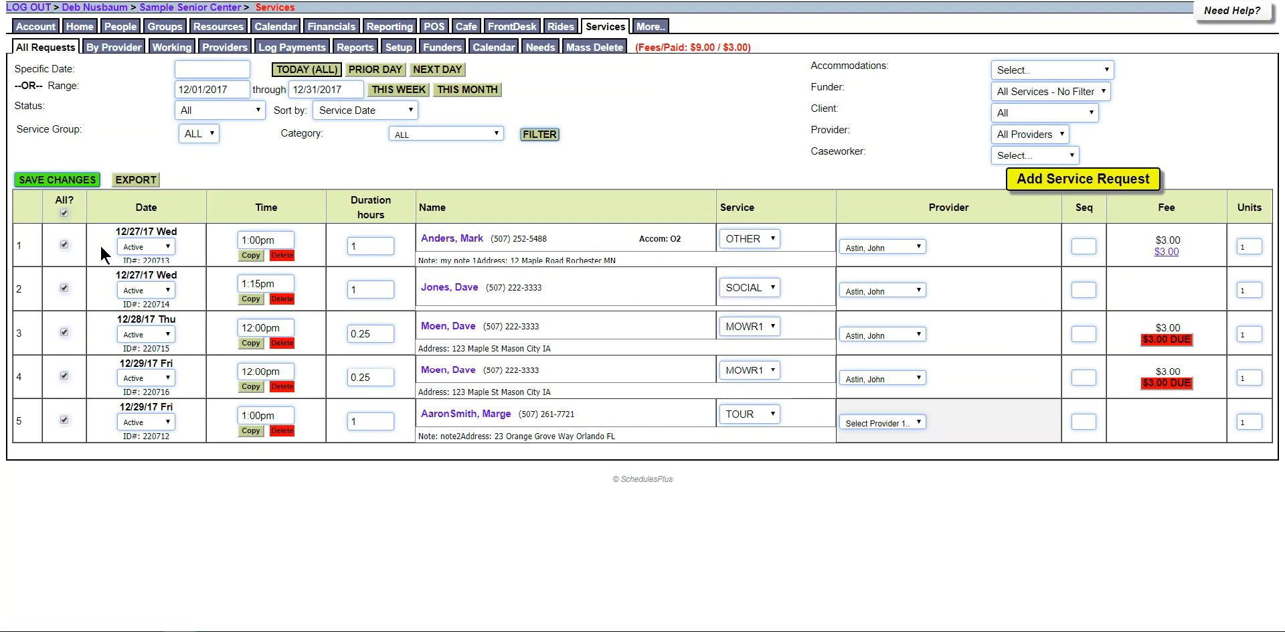
{"action": "left_click", "coordinate": [82, 183]}
{"action": "left_click", "coordinate": [901, 247]}
{"action": "left_click", "coordinate": [884, 285]}
{"action": "left_click", "coordinate": [86, 184]}
Change the first request's time to 1:05pm, save, and list only 12/28/2017 requests.
{"action": "left_click", "coordinate": [258, 239]}
{"action": "key", "text": "BackSpace"}
{"action": "type", "text": "5"}
{"action": "left_click", "coordinate": [77, 183]}
{"action": "left_click", "coordinate": [302, 75]}
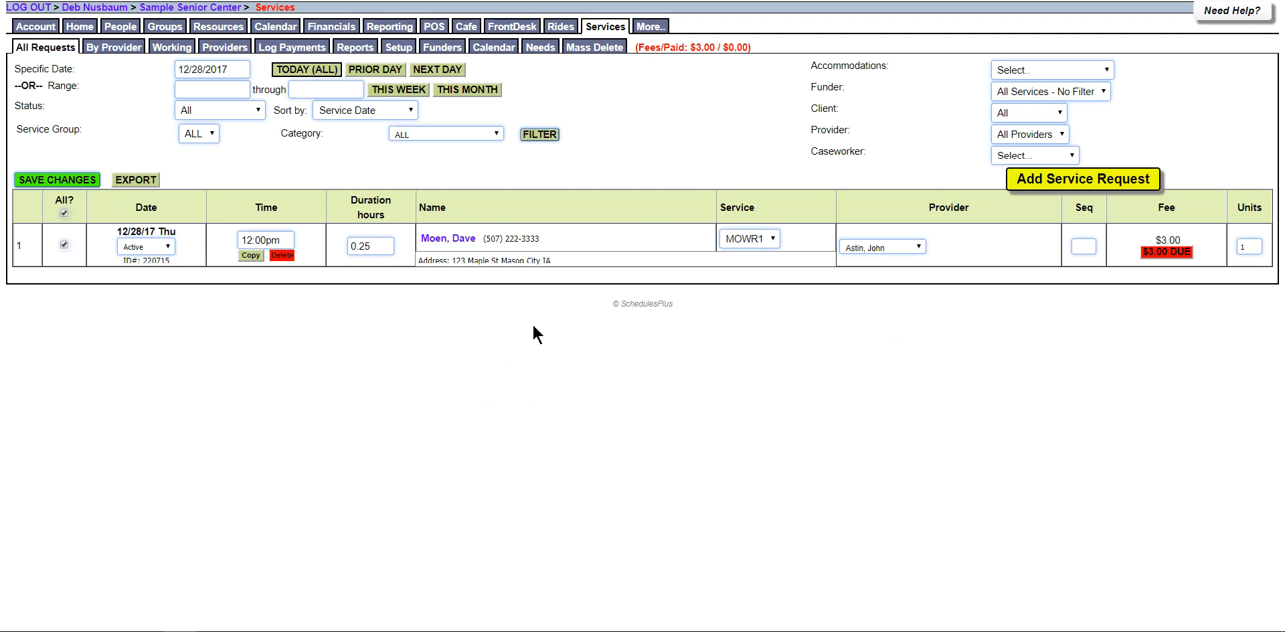
Change the 12/28 request's service to MOWR2, save, then export the list to CSV and open it.
{"action": "left_click", "coordinate": [774, 239]}
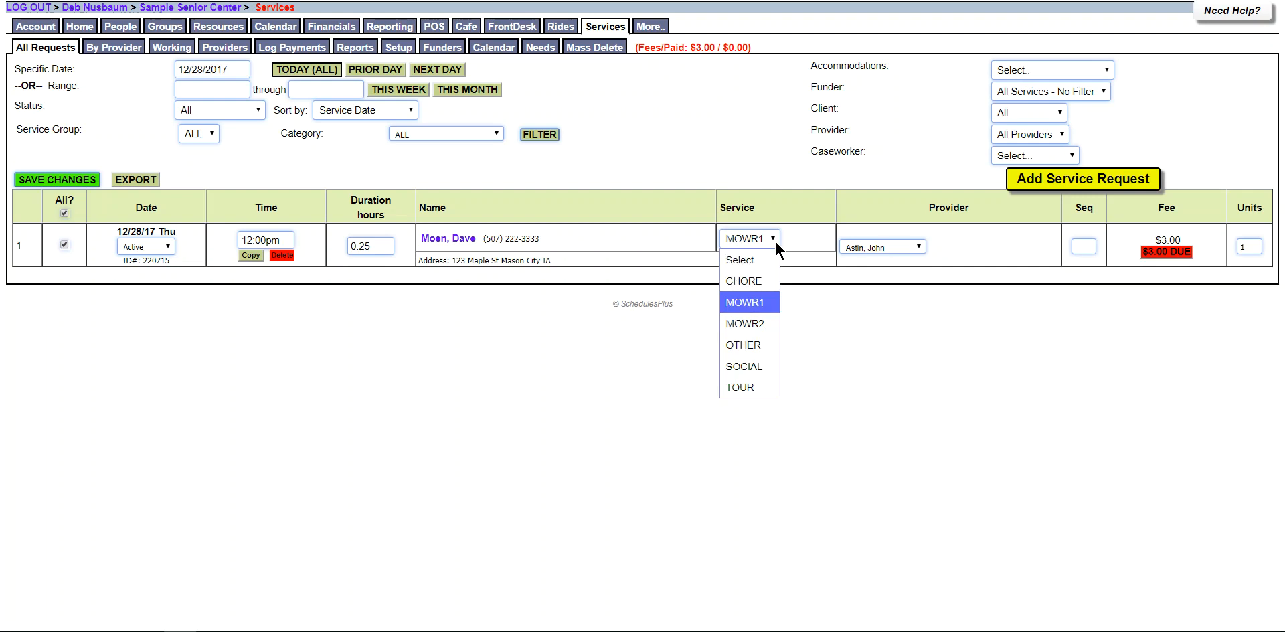
{"action": "left_click", "coordinate": [767, 325]}
{"action": "left_click", "coordinate": [75, 189]}
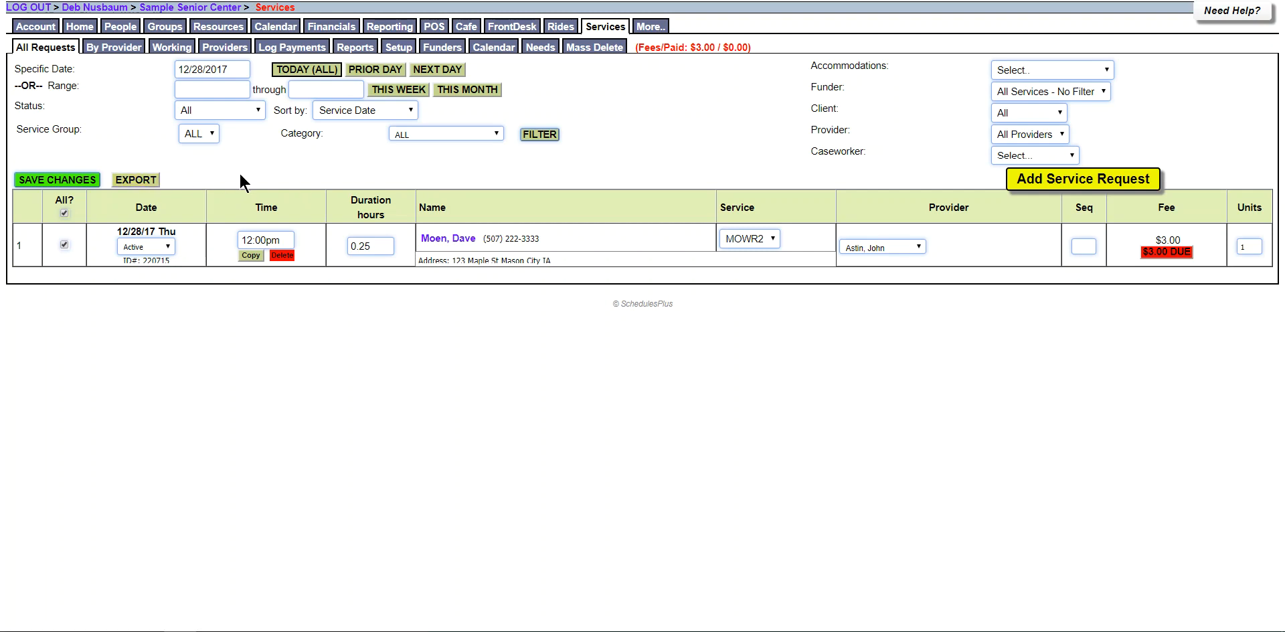
{"action": "left_click", "coordinate": [136, 179]}
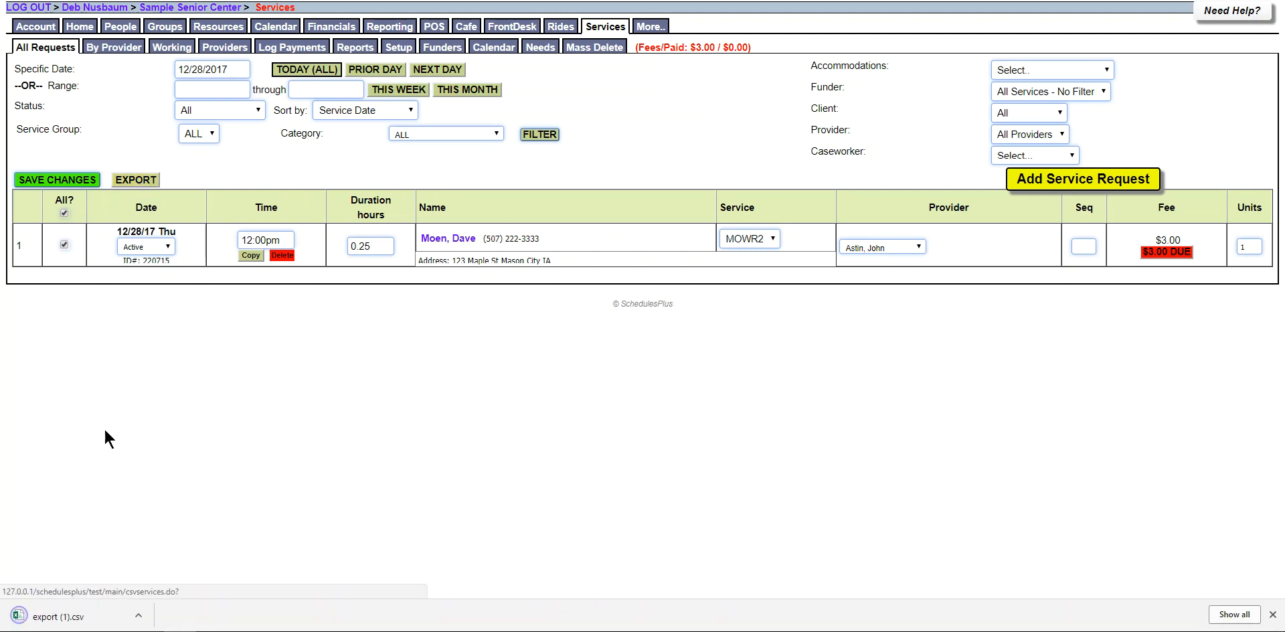
{"action": "left_click", "coordinate": [74, 616]}
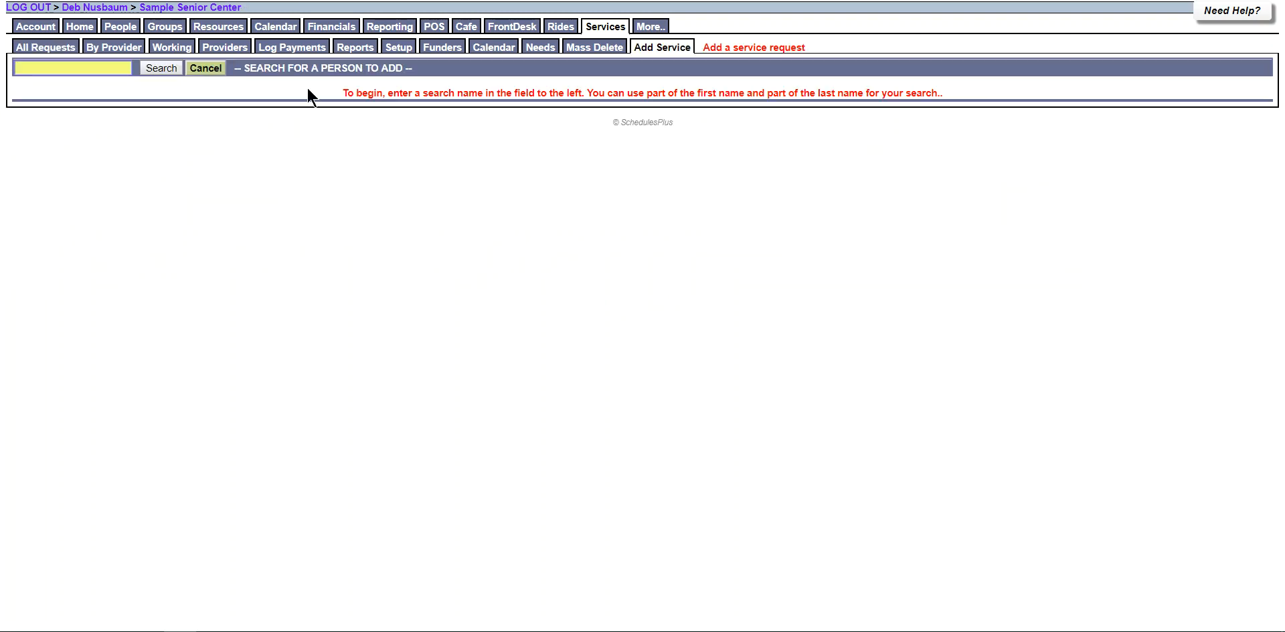
Search for the client, start a new service, and list their 12/28 MOWR2 and 12/29 MOWR1 requests.
{"action": "type", "text": "d mo"}
{"action": "key", "text": "Return"}
{"action": "left_click", "coordinate": [35, 103]}
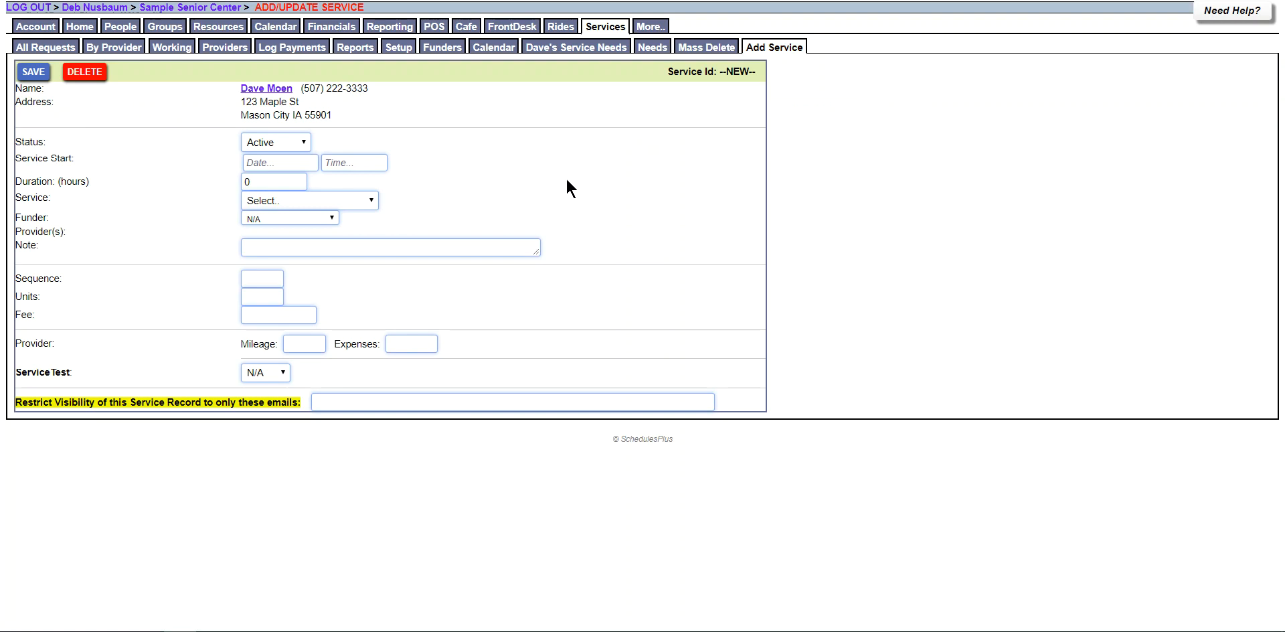
{"action": "left_click", "coordinate": [50, 47]}
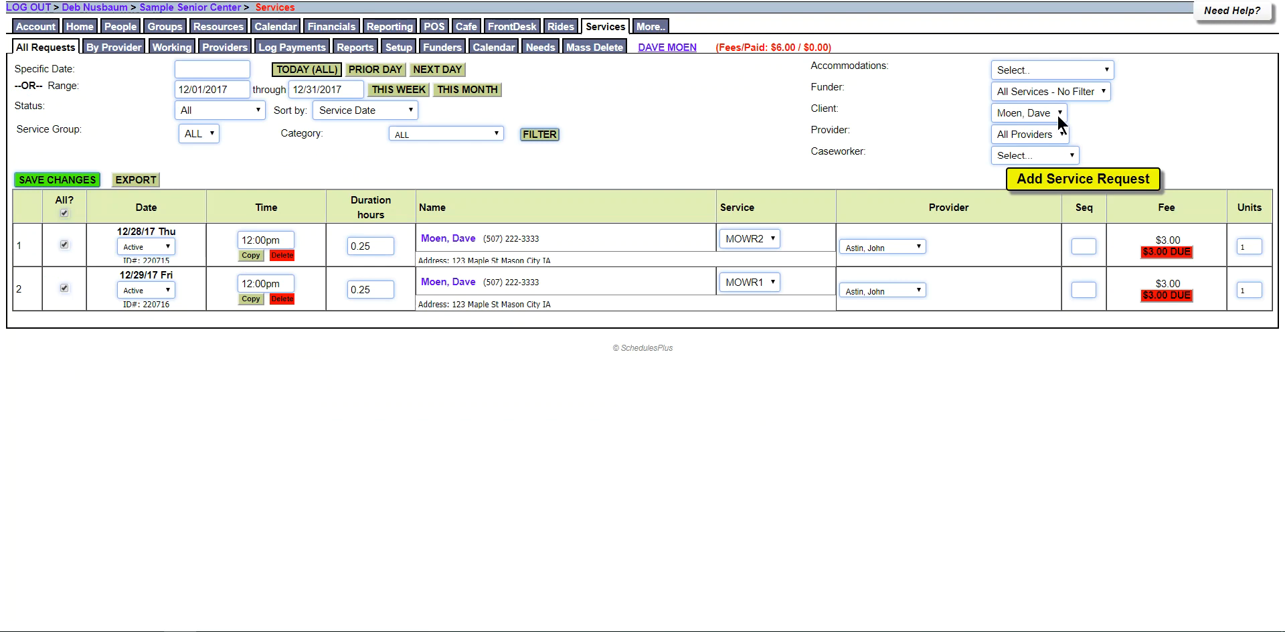
Show all clients' requests for 12/29/2017, including the 12:00pm MOWR1 and 1:00pm TOUR visits.
{"action": "left_click", "coordinate": [282, 79]}
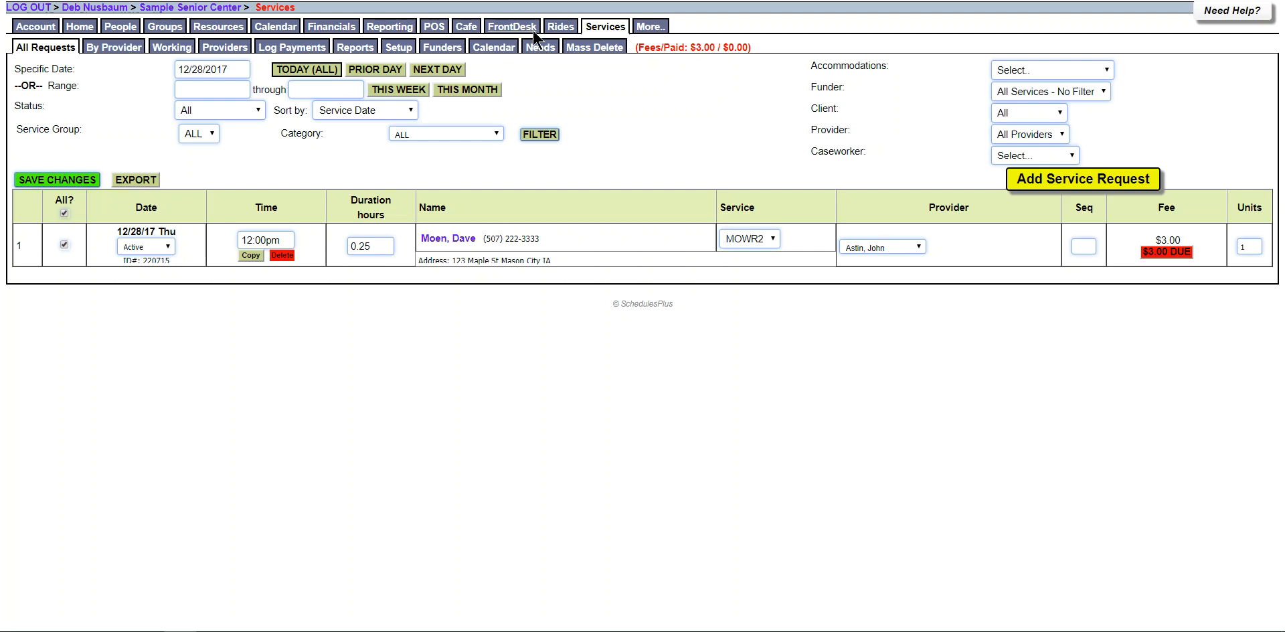
{"action": "left_click", "coordinate": [608, 30]}
{"action": "left_click", "coordinate": [440, 71]}
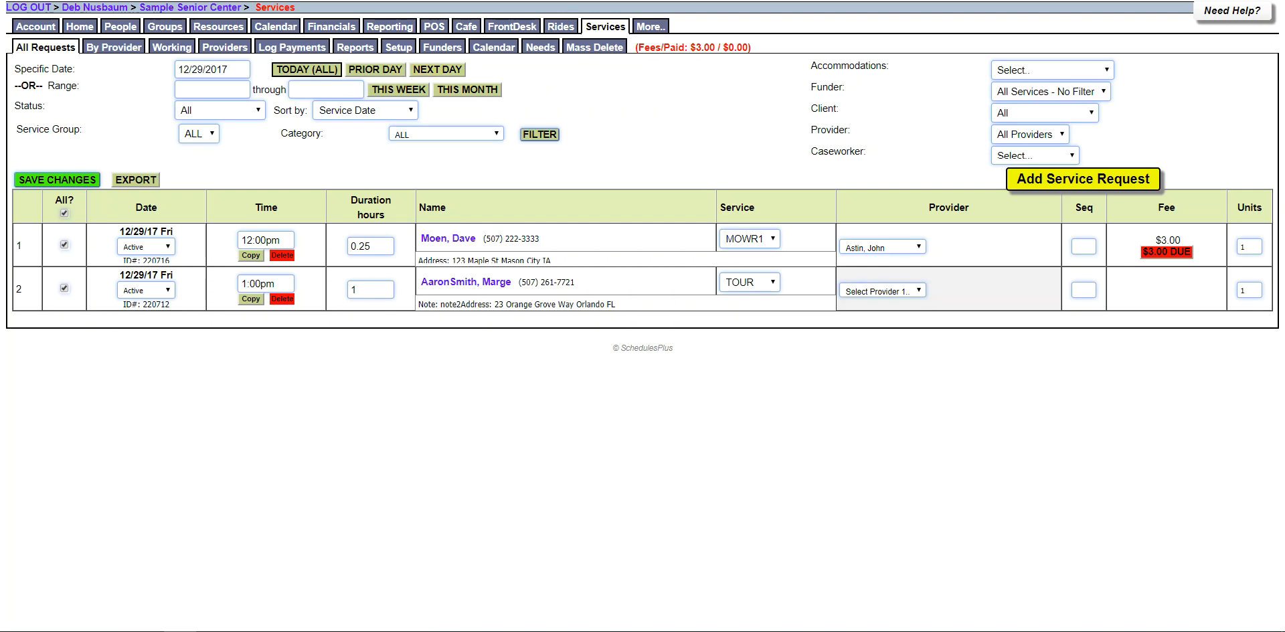
{"action": "right_click", "coordinate": [616, 132]}
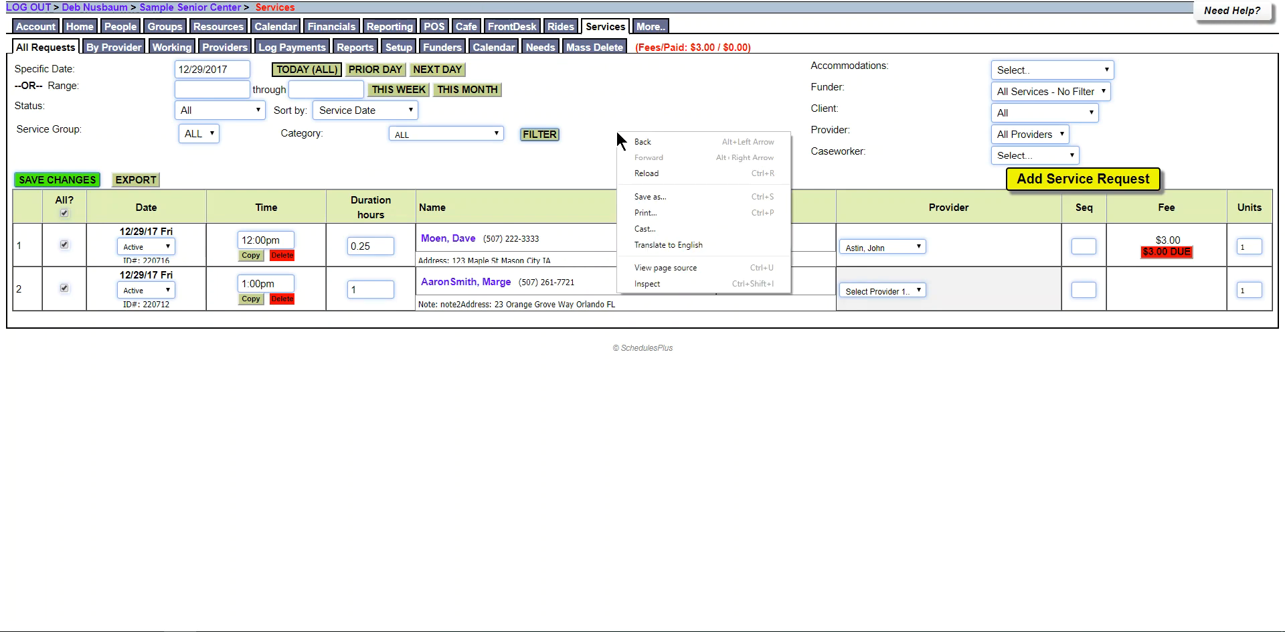
{"action": "left_click", "coordinate": [643, 213]}
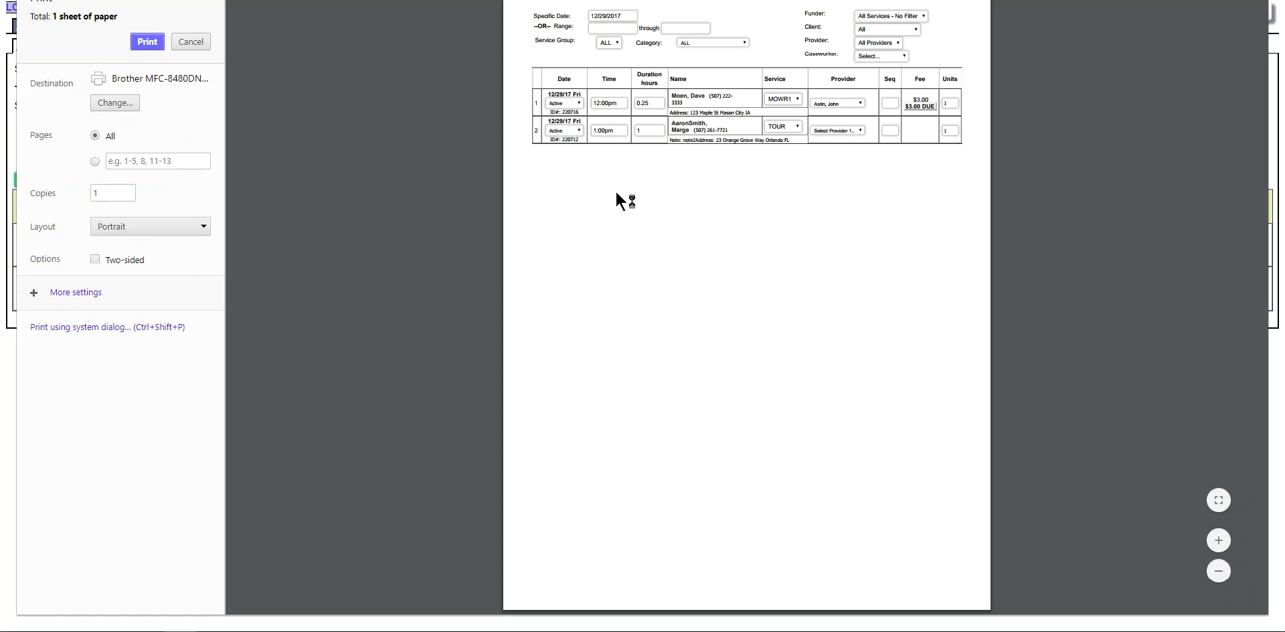
{"action": "left_click", "coordinate": [132, 229]}
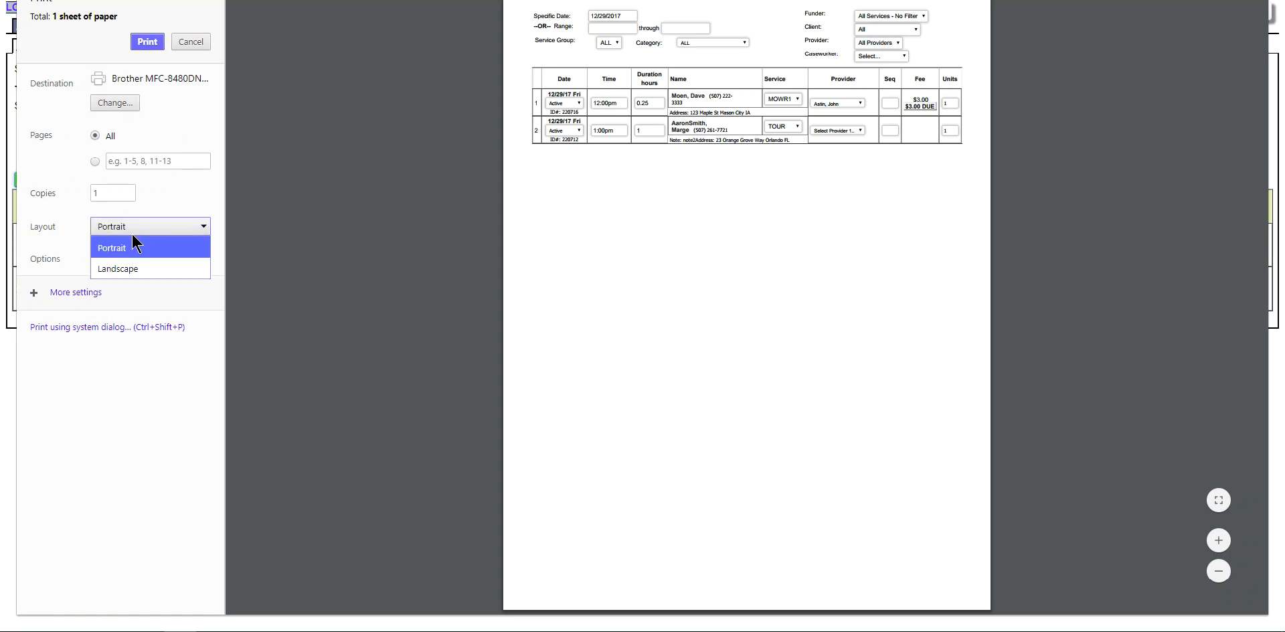
{"action": "left_click", "coordinate": [130, 270]}
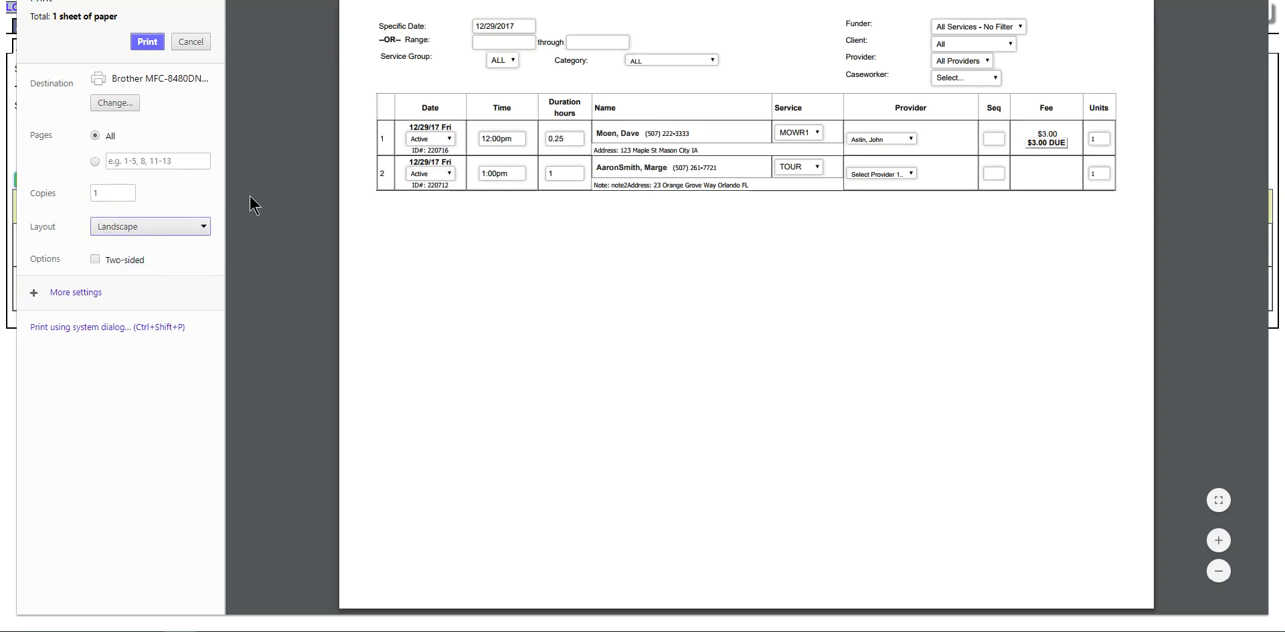
{"action": "left_click", "coordinate": [192, 42]}
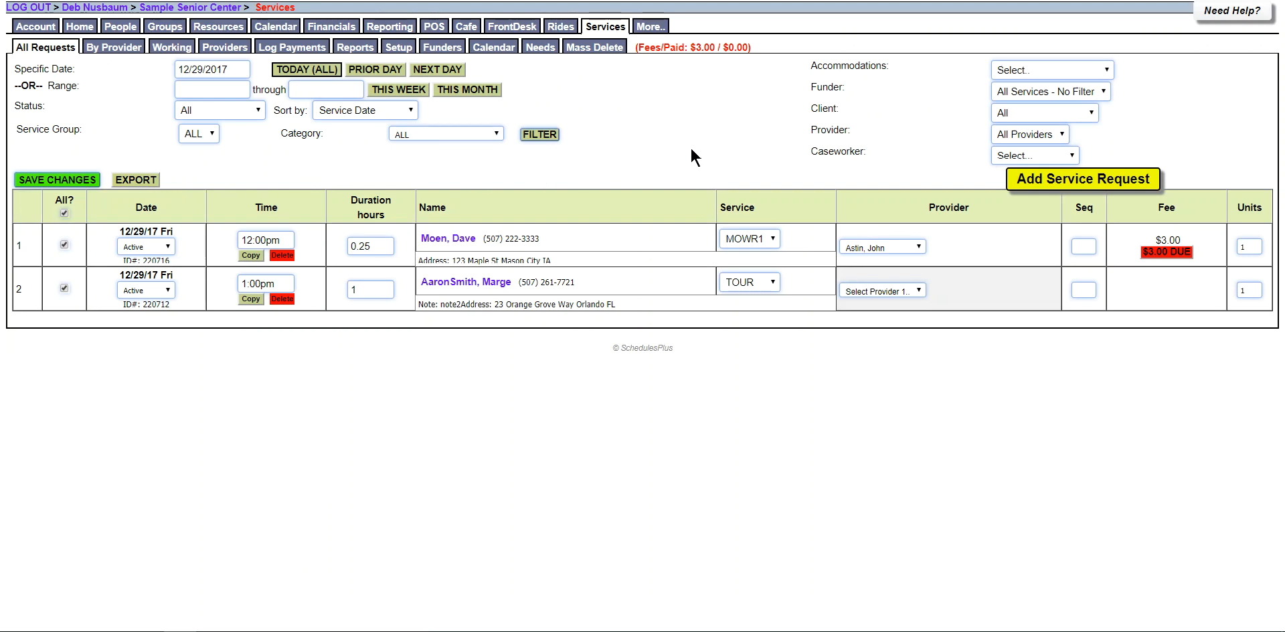
Open the December 2017 By Person and Category report: 4 recipients, 5 services, $9.00 fees.
{"action": "left_click", "coordinate": [356, 48]}
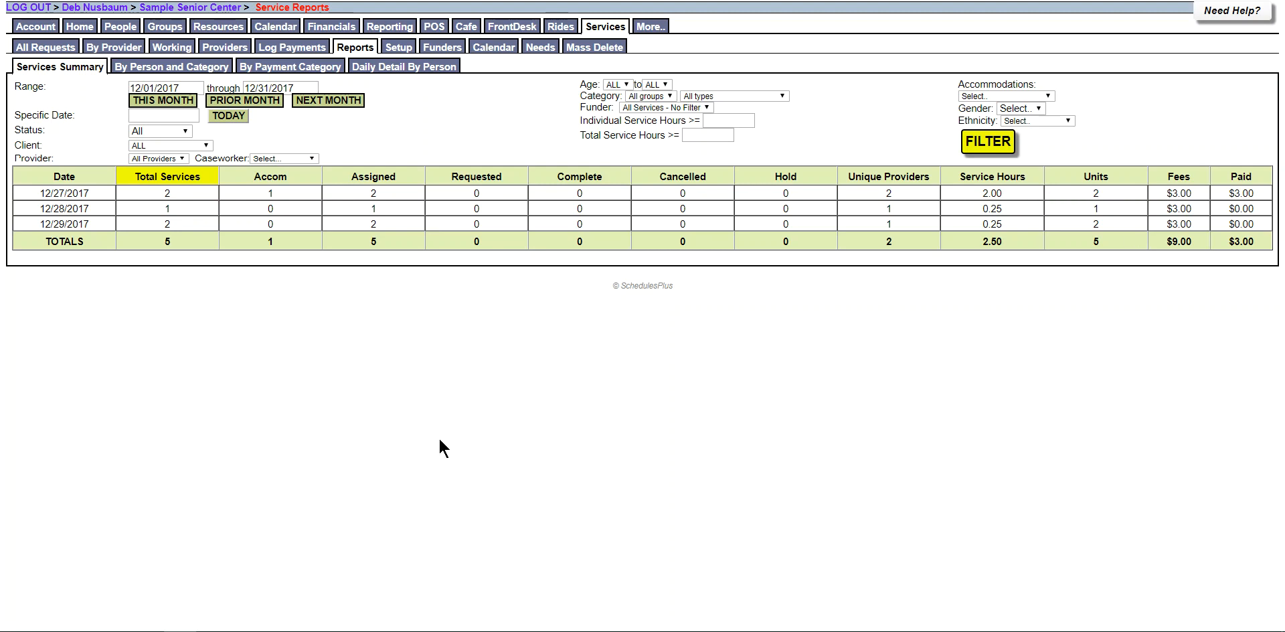
{"action": "left_click", "coordinate": [183, 65]}
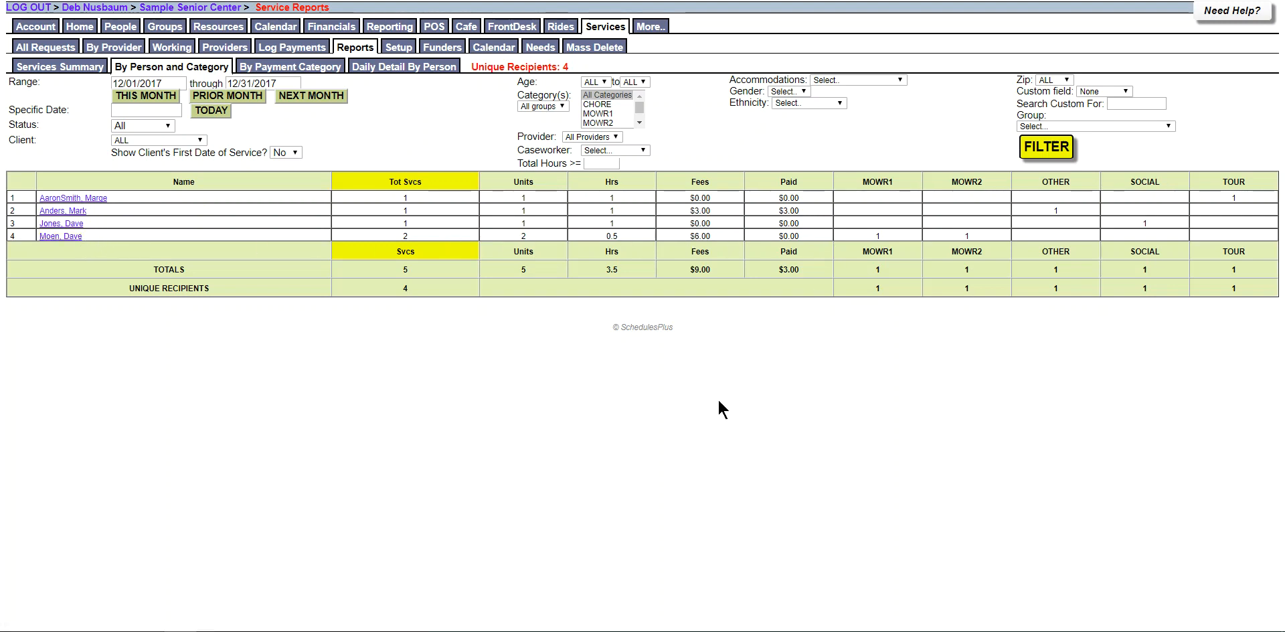
Show the By Payment Category report: 5 services, 3.5 hours, $9.00 fees, $6.00 unpaid.
{"action": "left_click", "coordinate": [316, 67]}
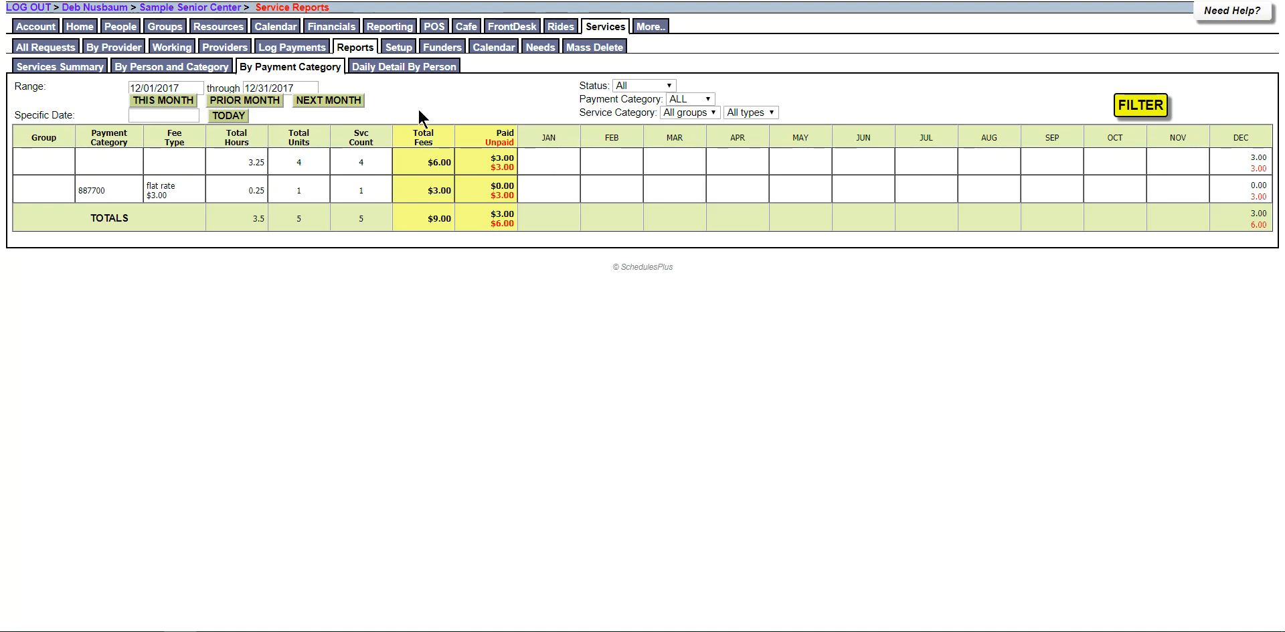
Check the Daily Detail By Person grid, then go back to the 12/28/2017 request list.
{"action": "left_click", "coordinate": [418, 67]}
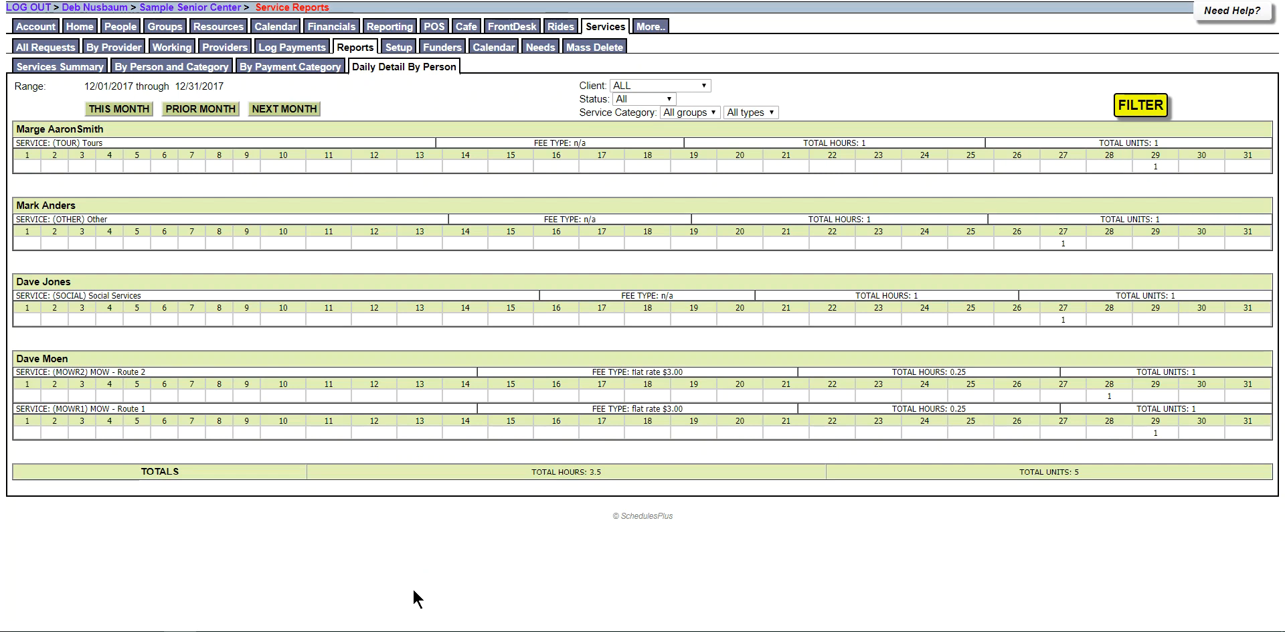
{"action": "left_click", "coordinate": [352, 48]}
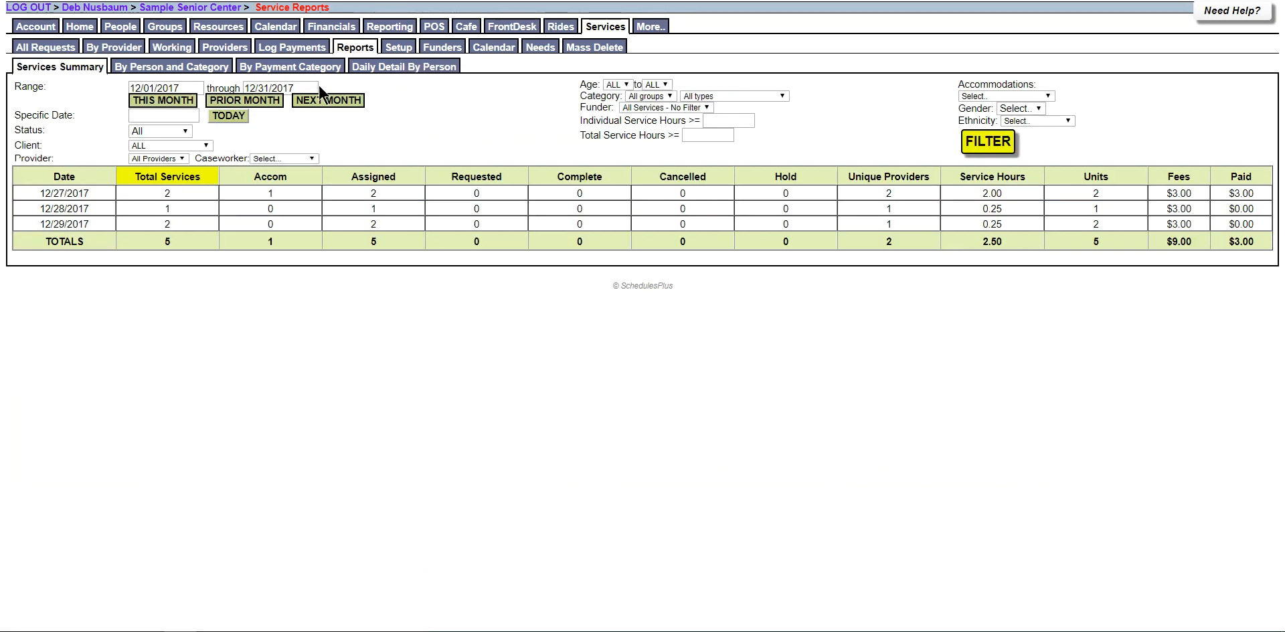
{"action": "left_click", "coordinate": [45, 47]}
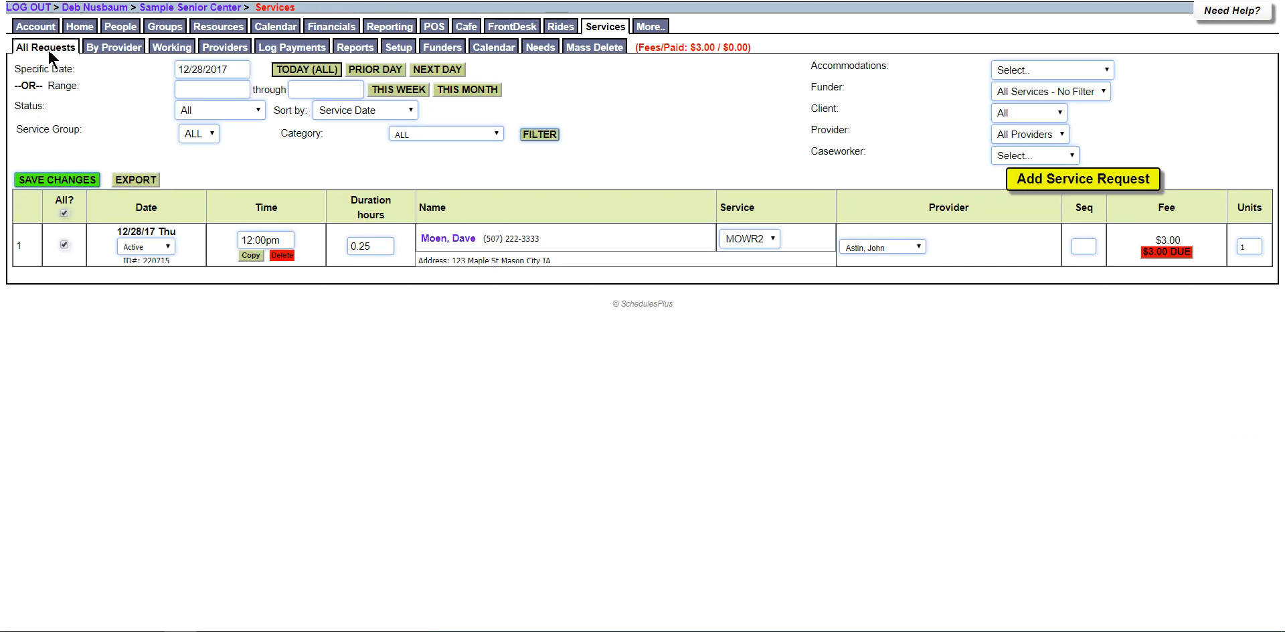